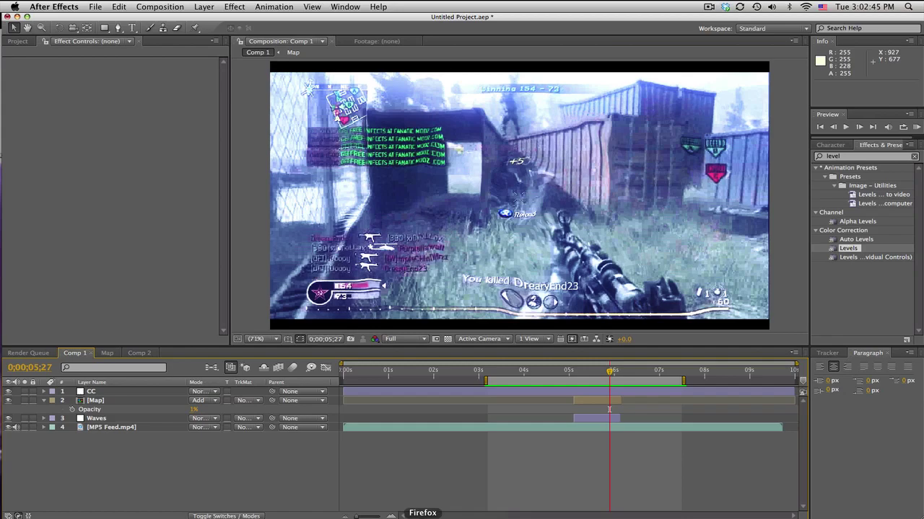
Play the TeqH Time Episode 5 reference video in Firefox and pause it at 1:15
click(422, 518)
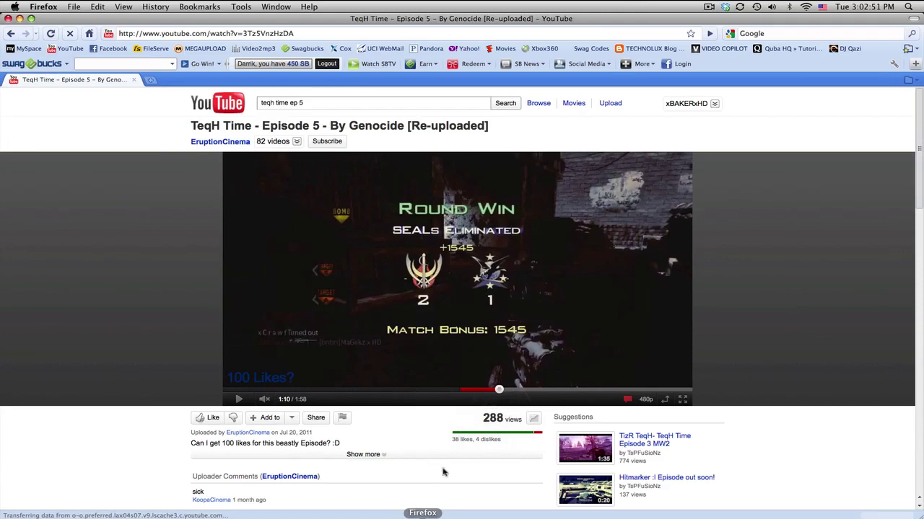
click(493, 347)
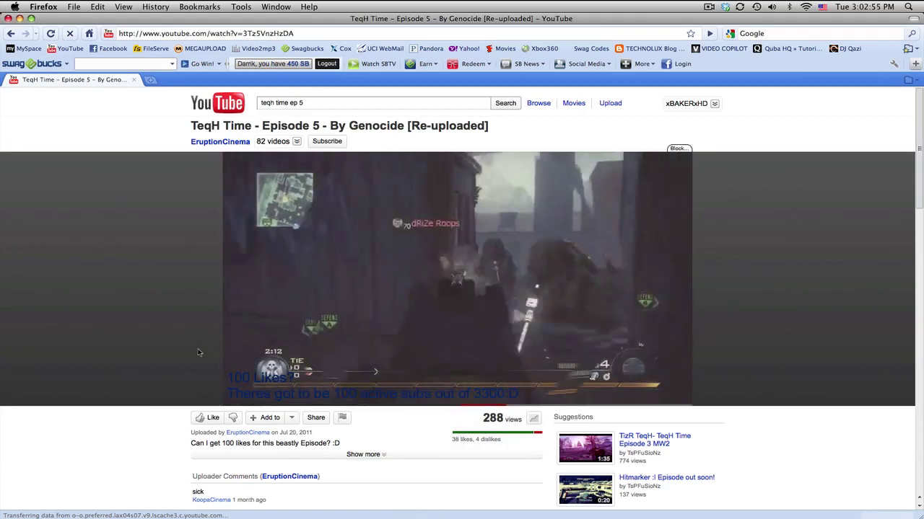
click(462, 296)
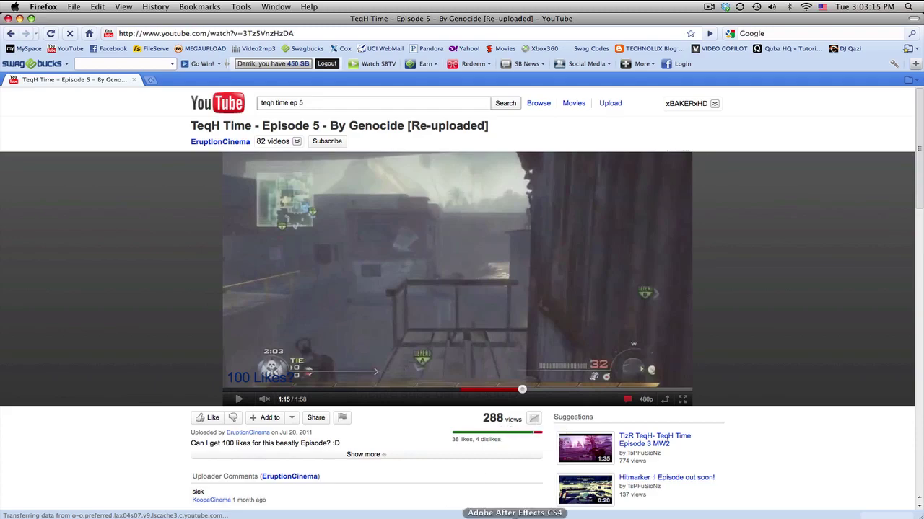
RAM Preview Comp 1's ring warp, then scrub to just after 05;00
click(515, 516)
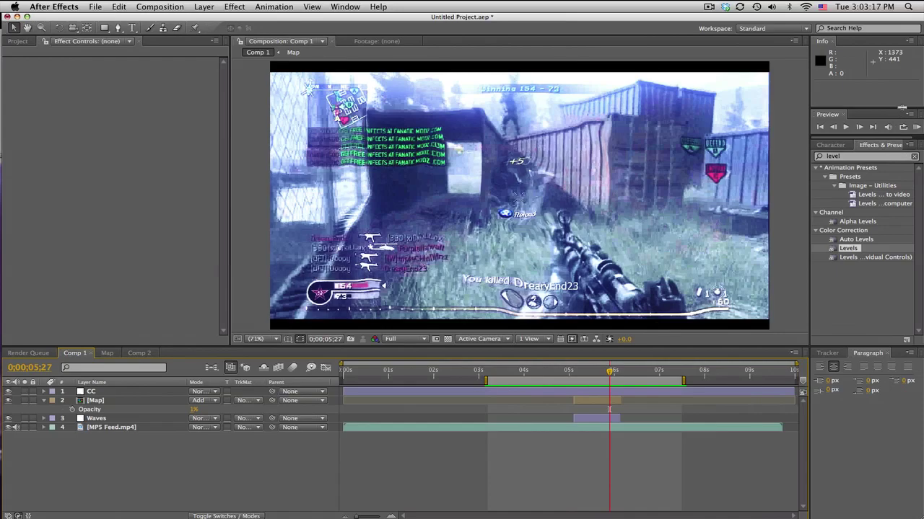
click(916, 127)
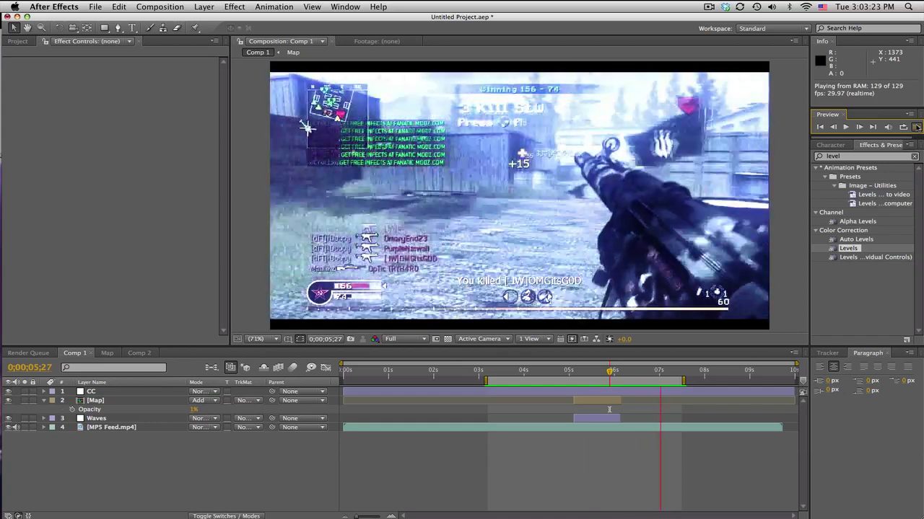
key(space)
drag(567, 372, 598, 373)
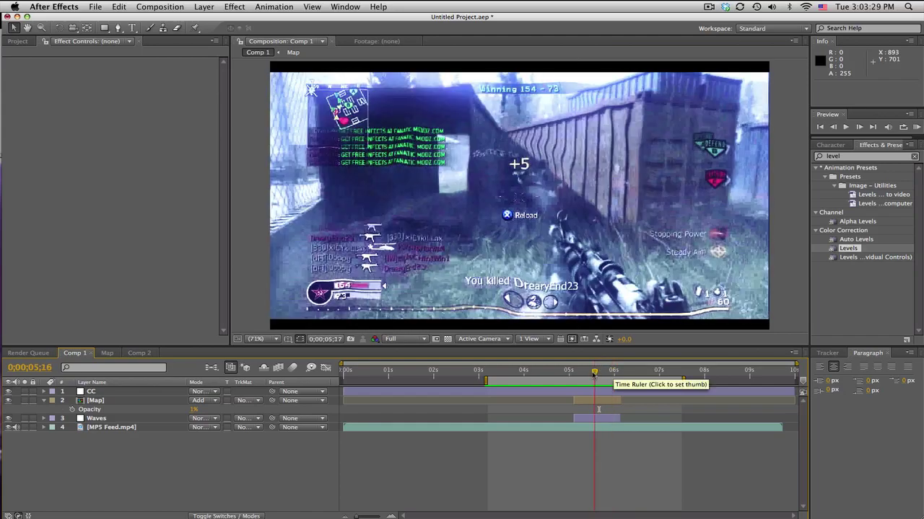
click(569, 373)
Switch to Comp 2 and set its preview resolution to Half
click(139, 352)
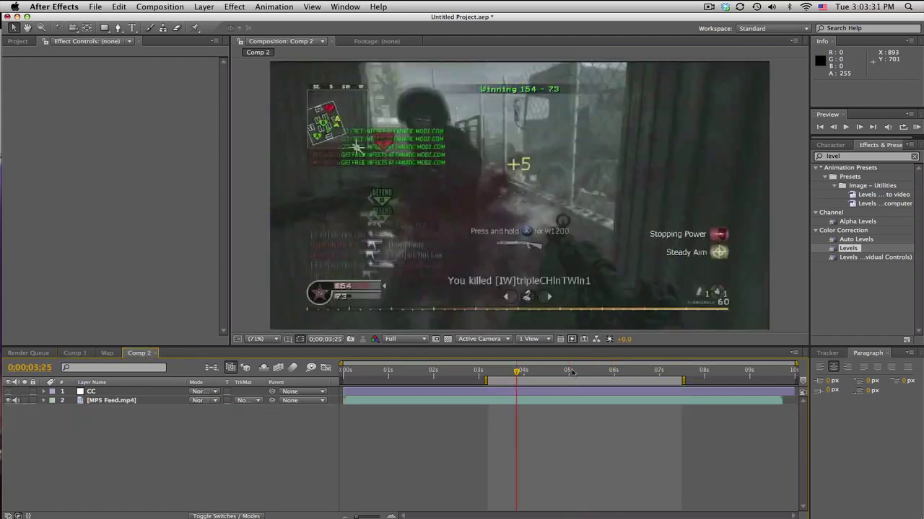
click(521, 372)
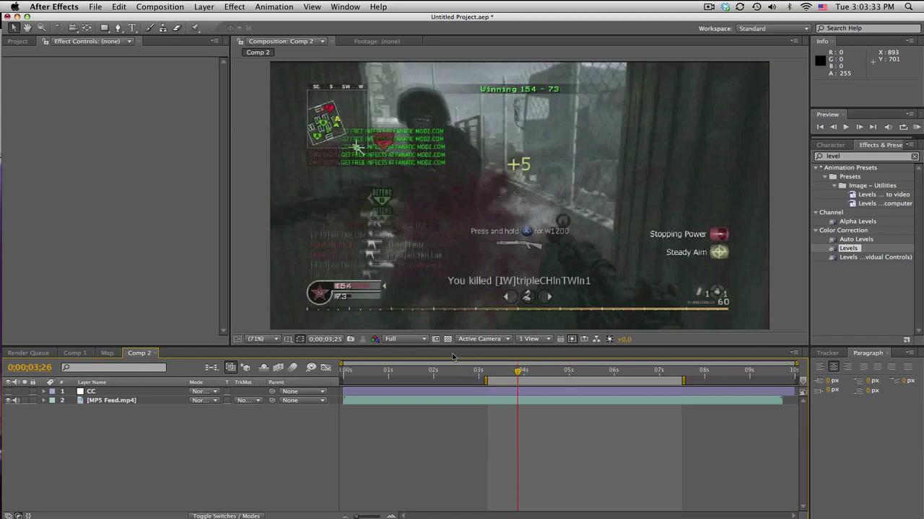
click(402, 370)
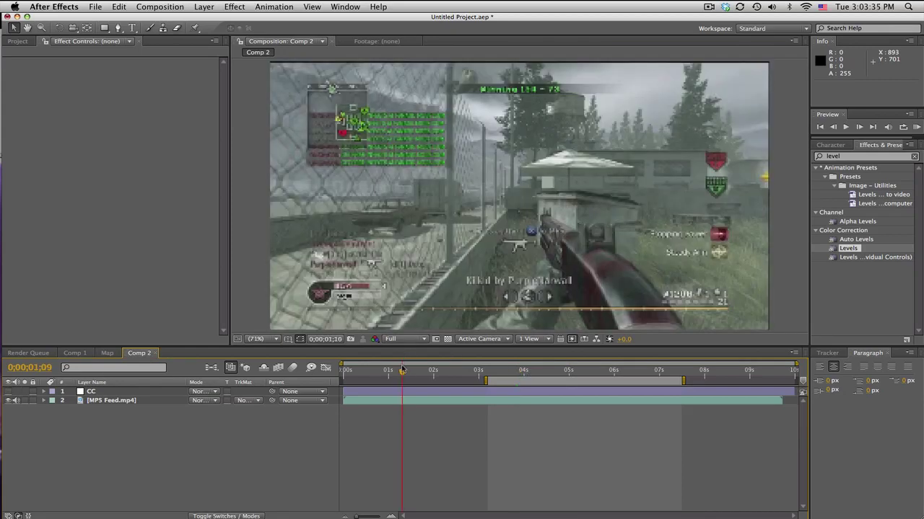
click(402, 339)
click(400, 374)
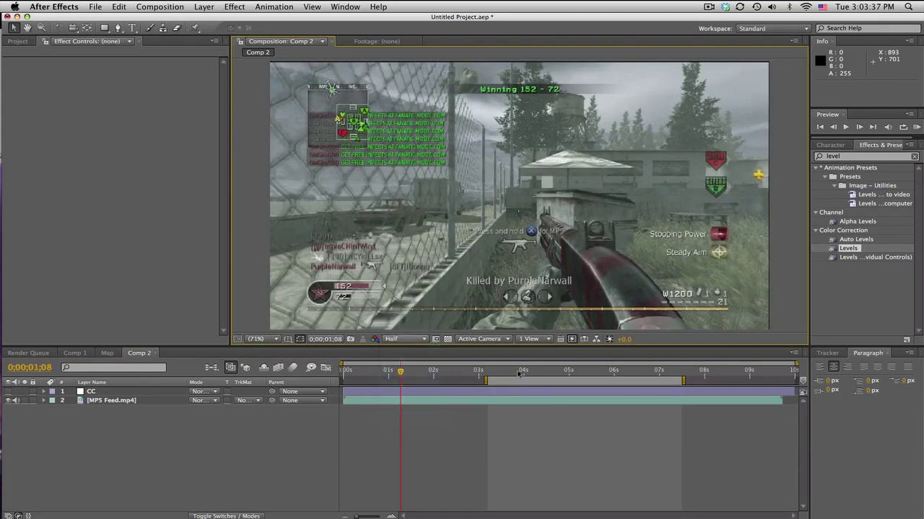
Scrub Comp 2 forward to the gunshot frame at 0;00;05;01
click(516, 371)
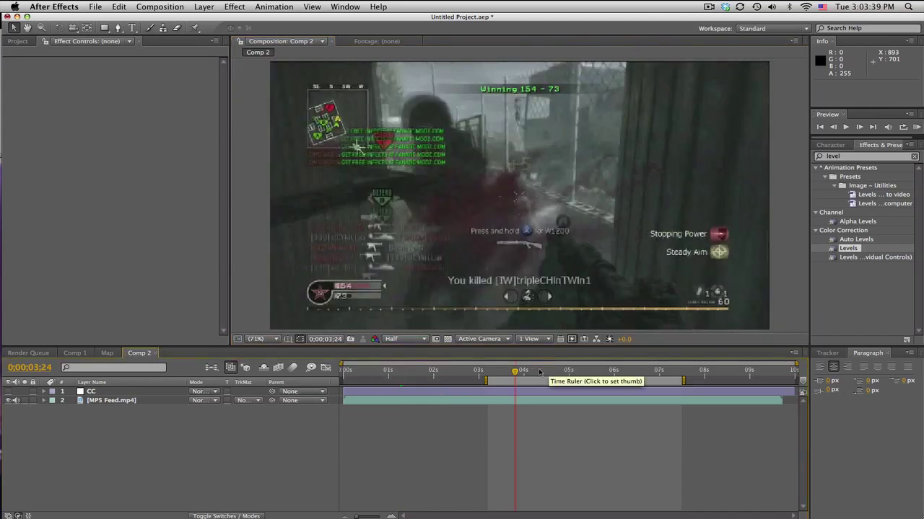
drag(540, 371, 560, 373)
click(548, 372)
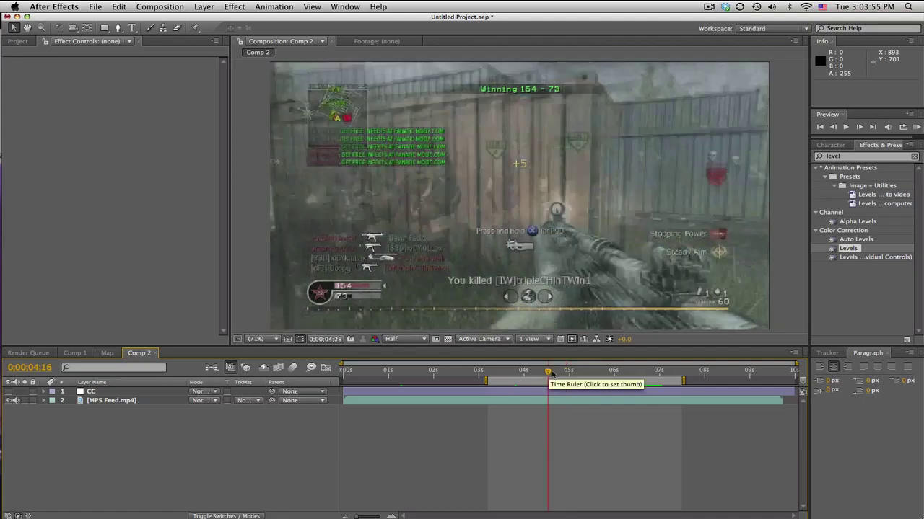
click(552, 373)
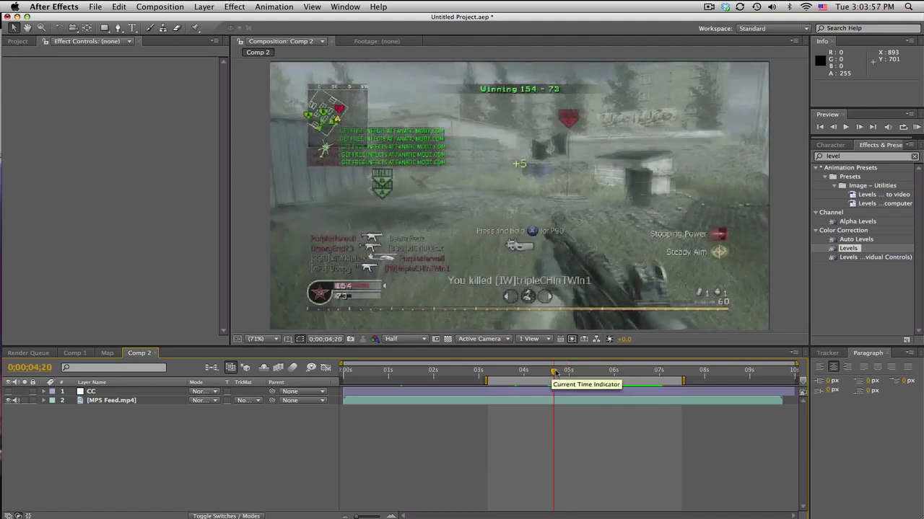
drag(553, 372, 570, 372)
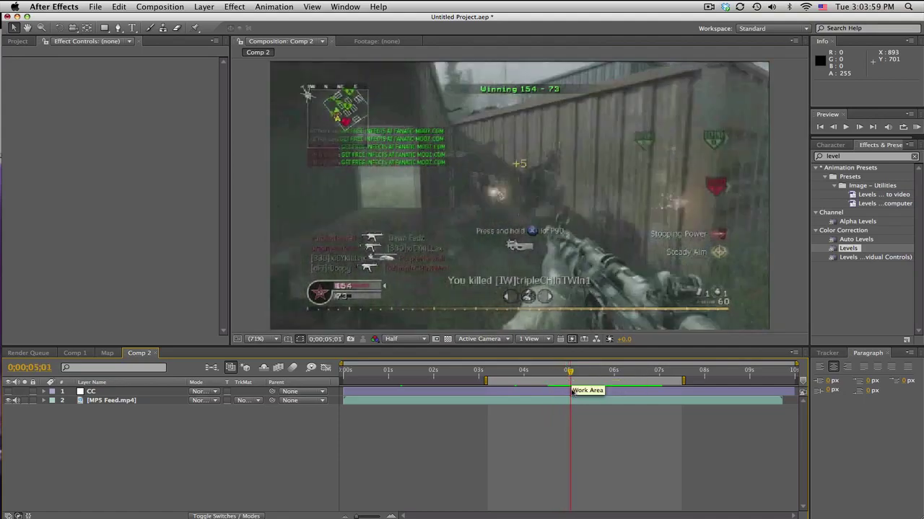
Create a black 1280×720 solid named Waves and move it below the CC layer
click(205, 6)
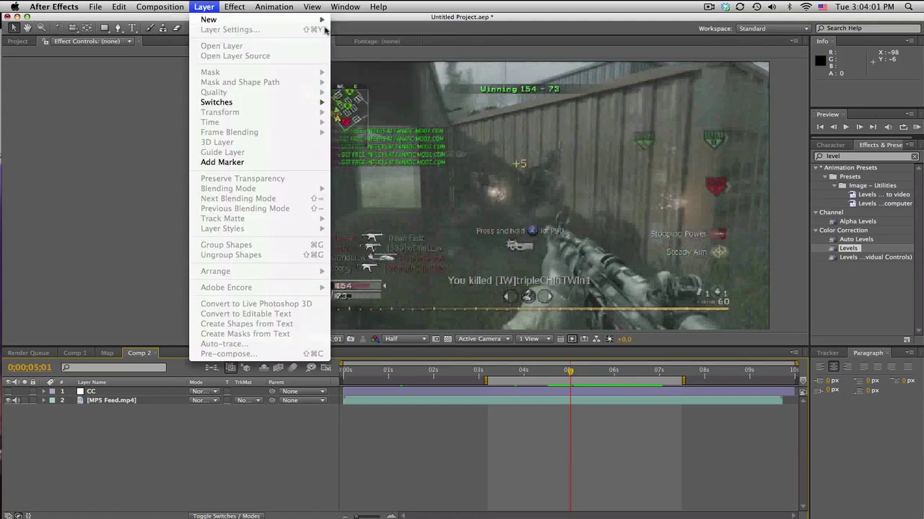
click(353, 33)
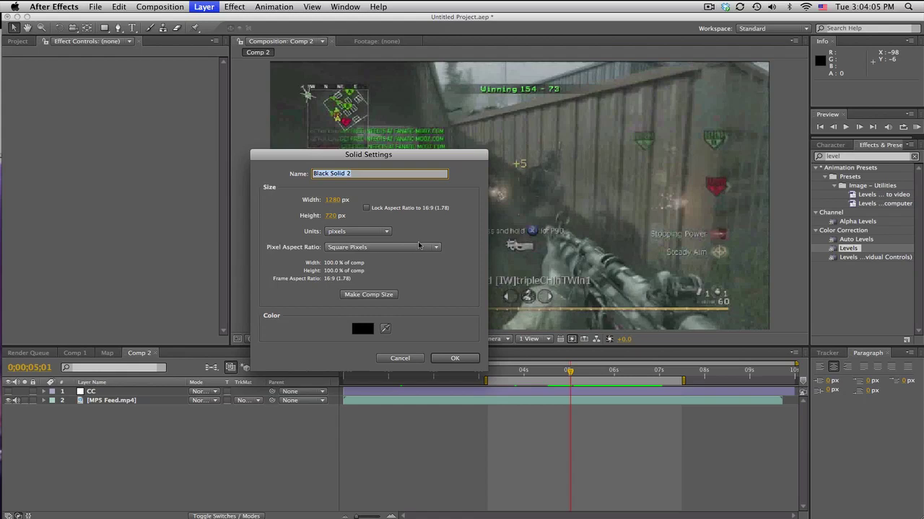
text(Waves)
key(Return)
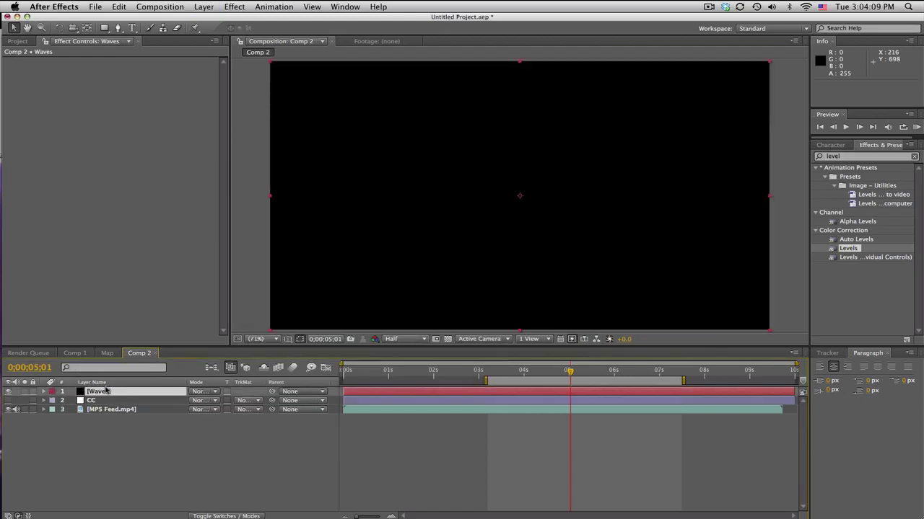
drag(106, 391, 108, 408)
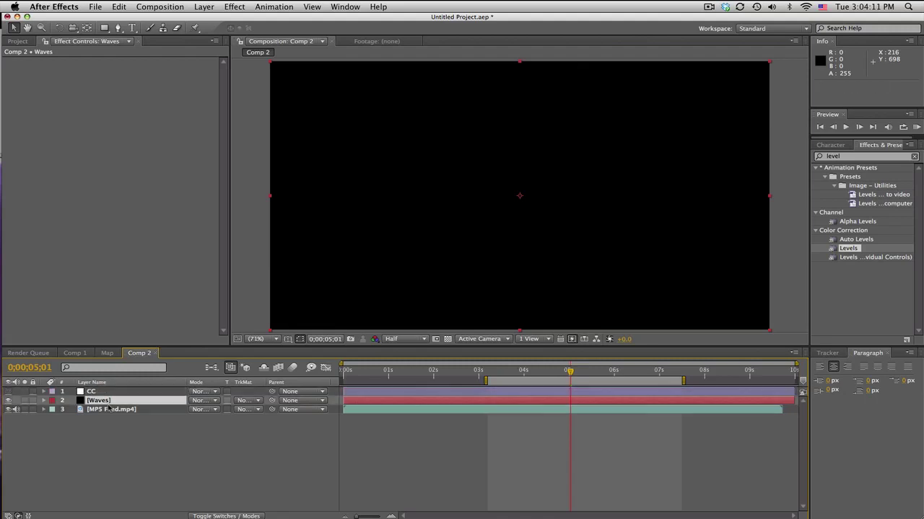
click(238, 6)
mouse_move(254, 127)
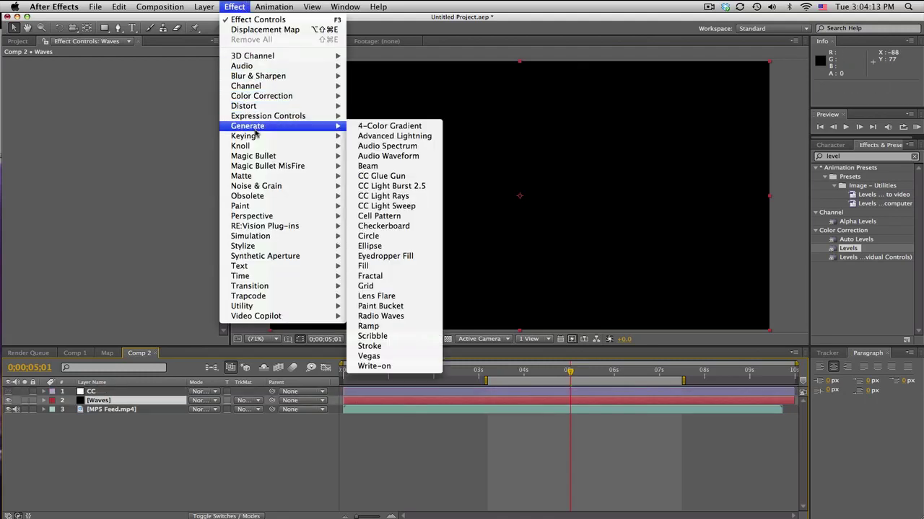
Apply Radio Waves to the Waves layer and hide the MP5 Feed gameplay layer
click(396, 321)
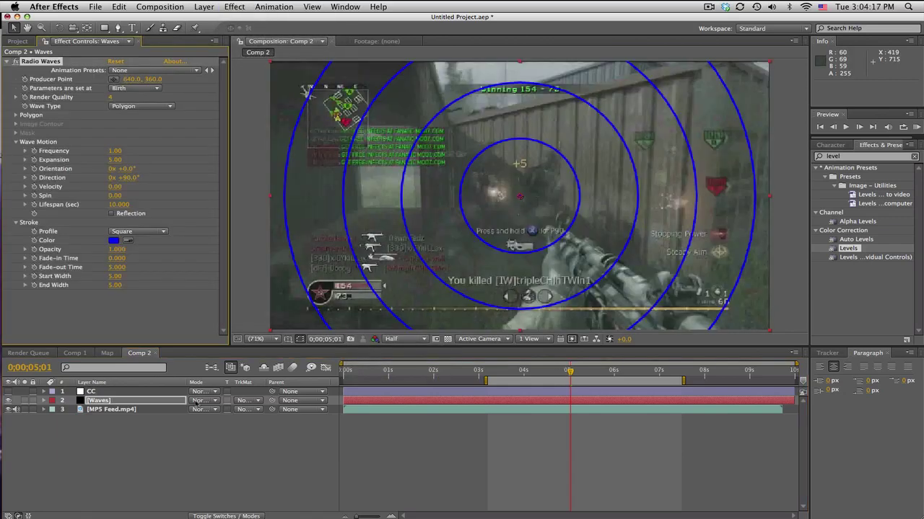
click(10, 409)
click(523, 371)
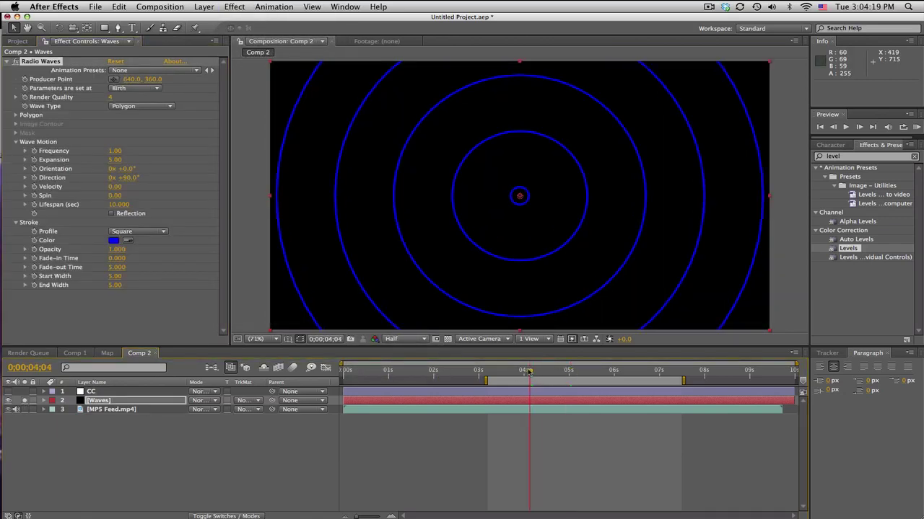
click(522, 371)
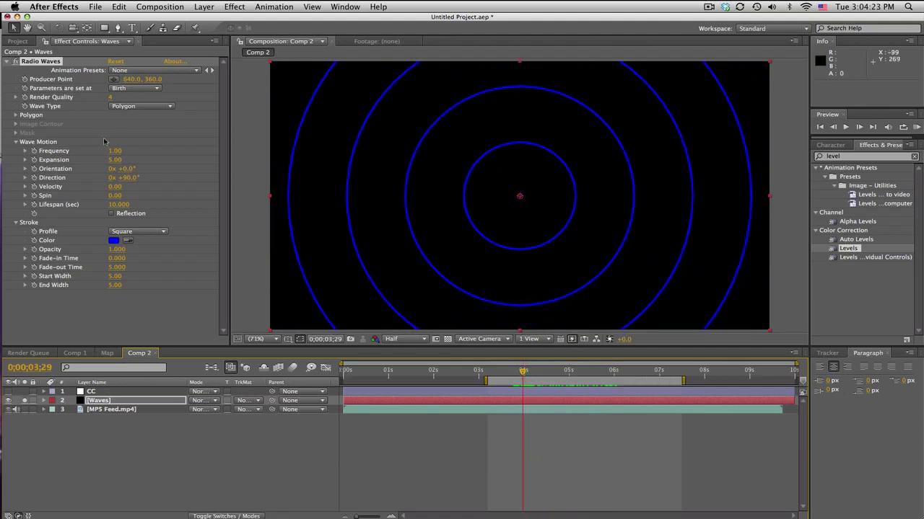
Set the Radio Waves Frequency to 5 and Expansion to 30
click(114, 151)
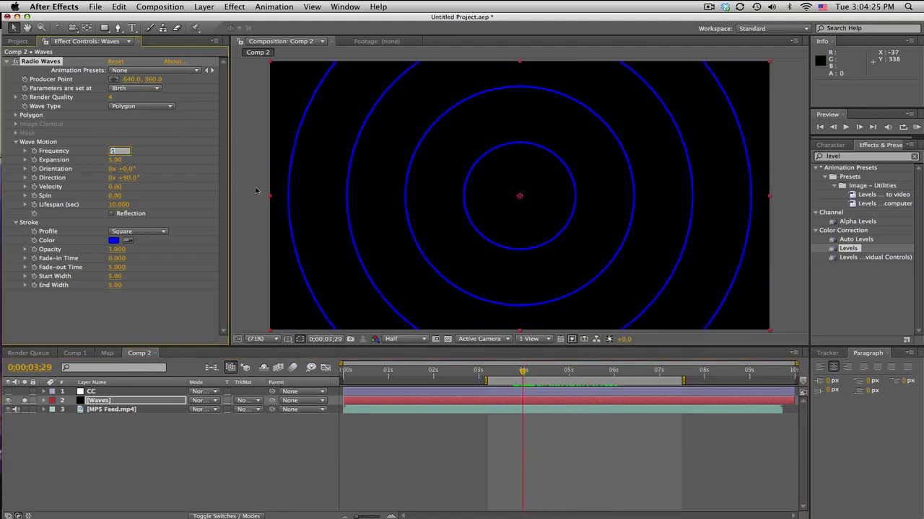
text(5)
key(Return)
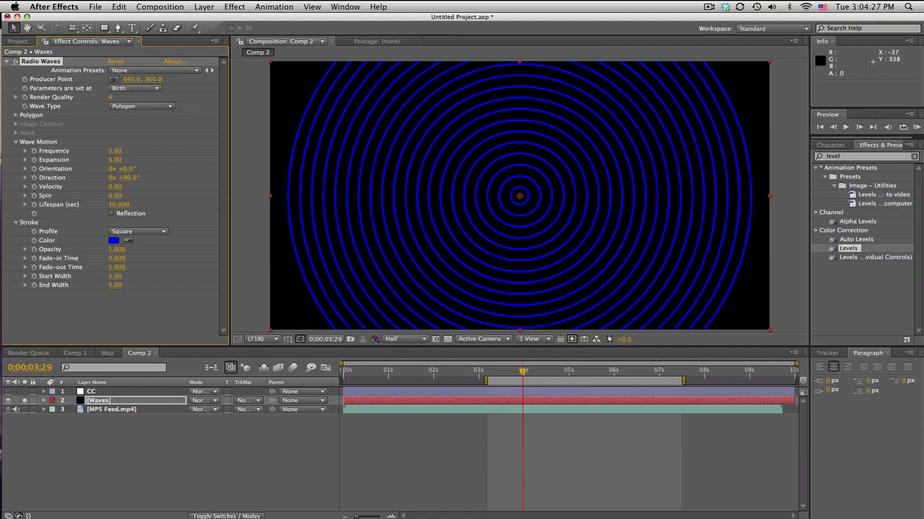
click(109, 159)
text(30)
key(Return)
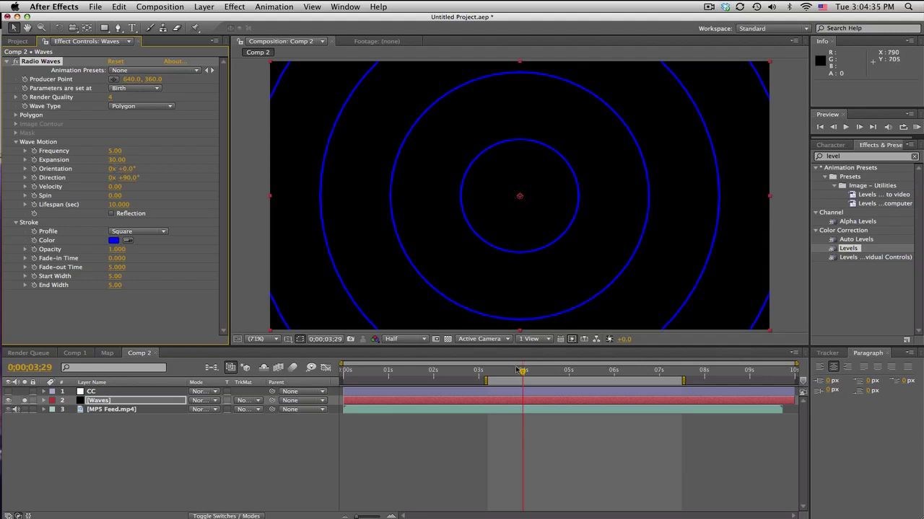
drag(523, 371, 579, 371)
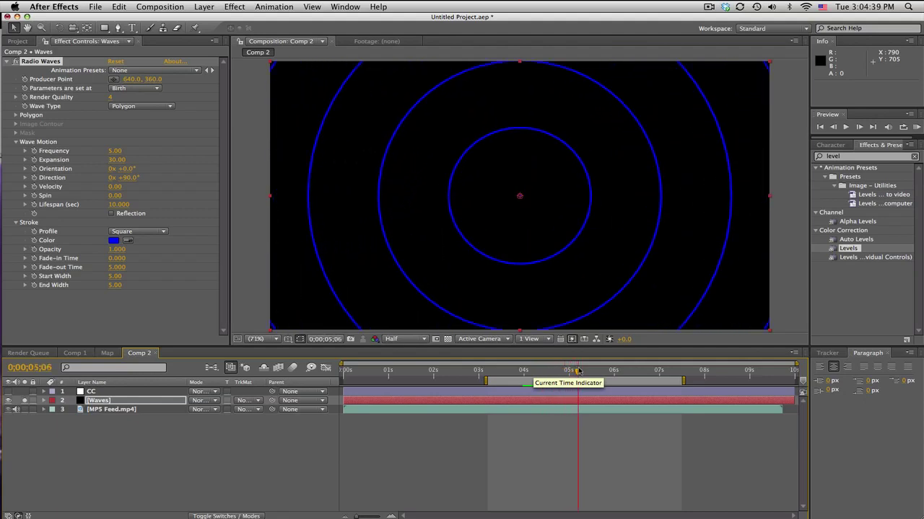
Give the waves a Lifespan of 1 second and a Start Width of 30
click(120, 206)
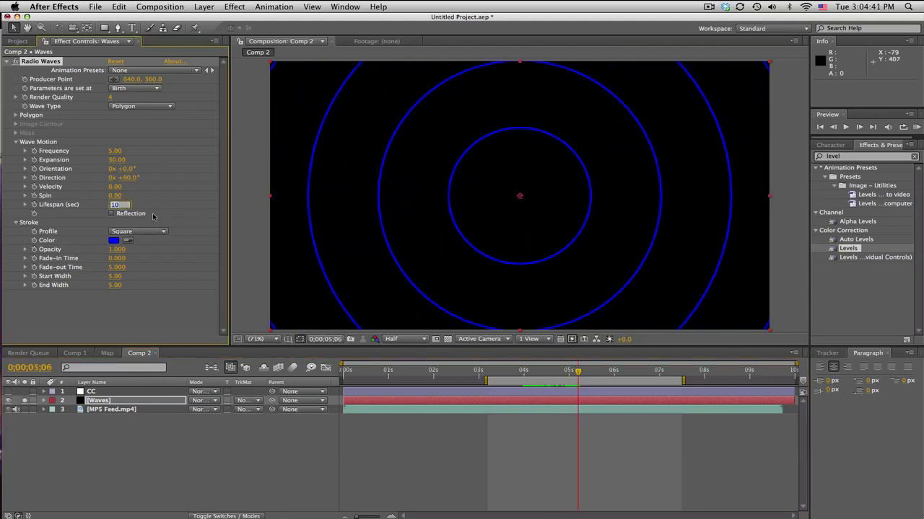
text(1)
key(Return)
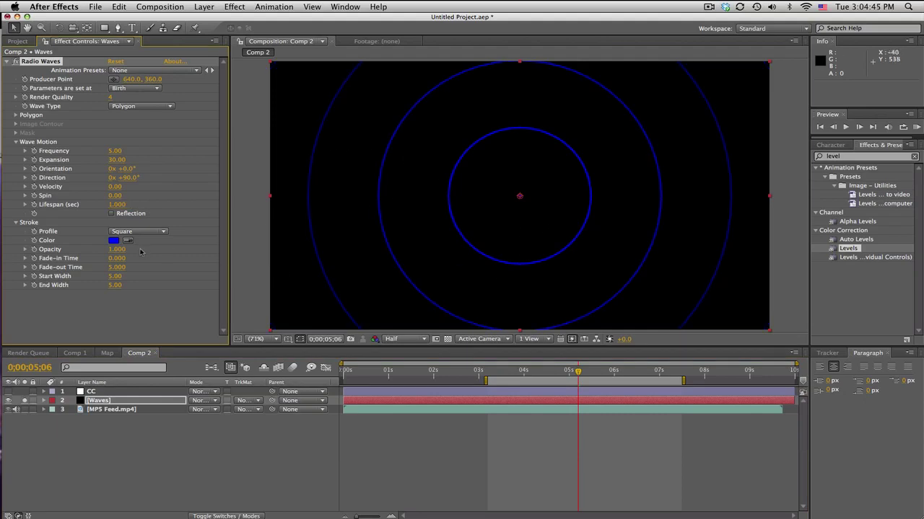
click(114, 279)
text(30)
key(Return)
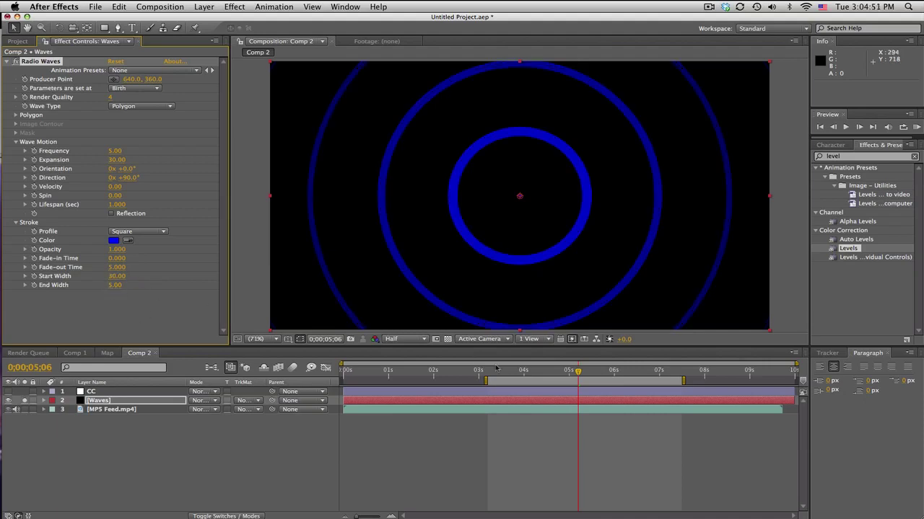
drag(496, 370, 543, 371)
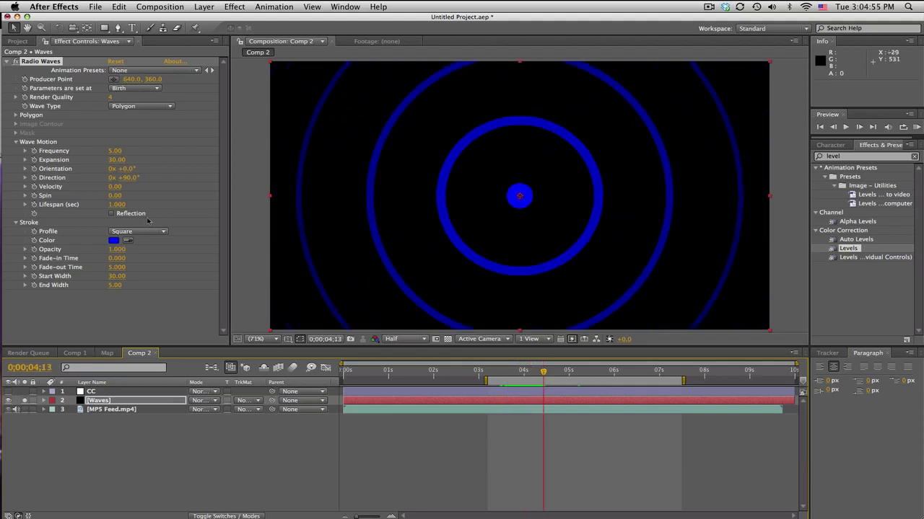
Make the Radio Waves ring colour white
click(114, 240)
drag(343, 356, 291, 331)
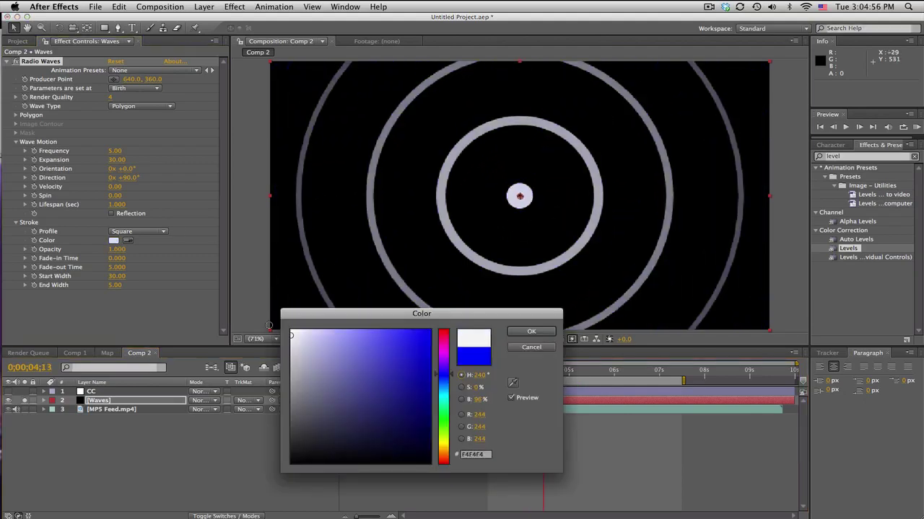
click(519, 332)
click(851, 156)
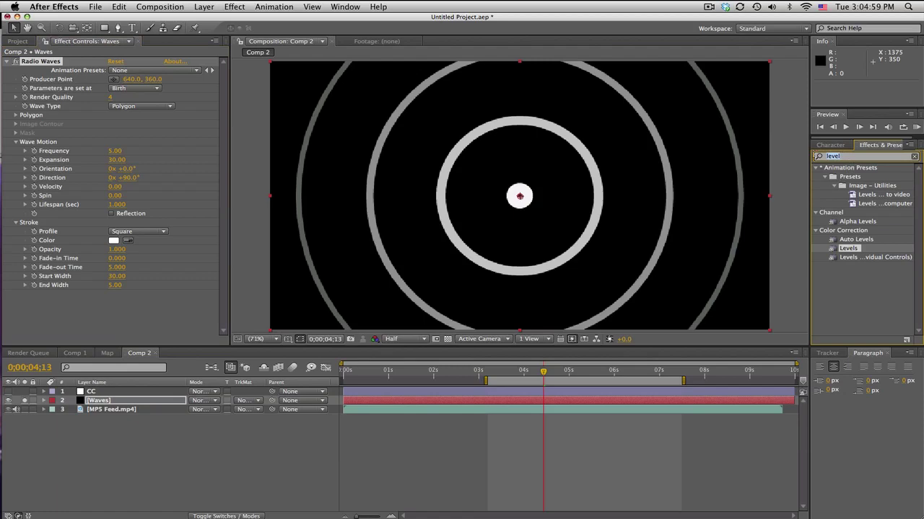
Apply Gaussian Blur to the Waves layer with Blurriness 30
text(gul)
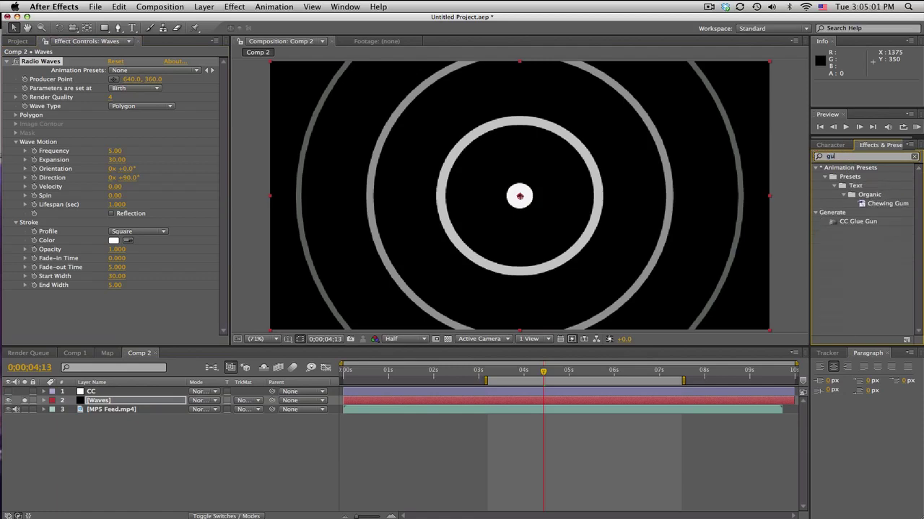
key(BackSpace)
text(au)
drag(845, 182, 124, 313)
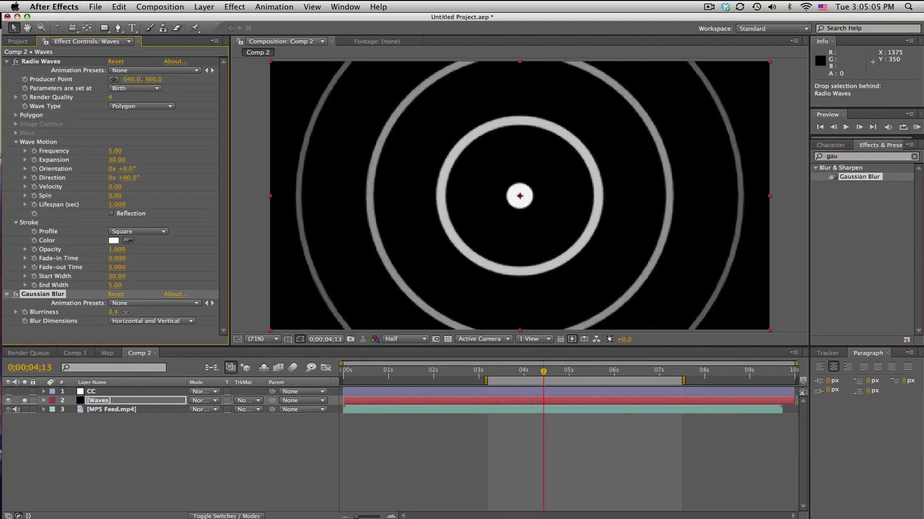
click(113, 312)
text(30)
key(Return)
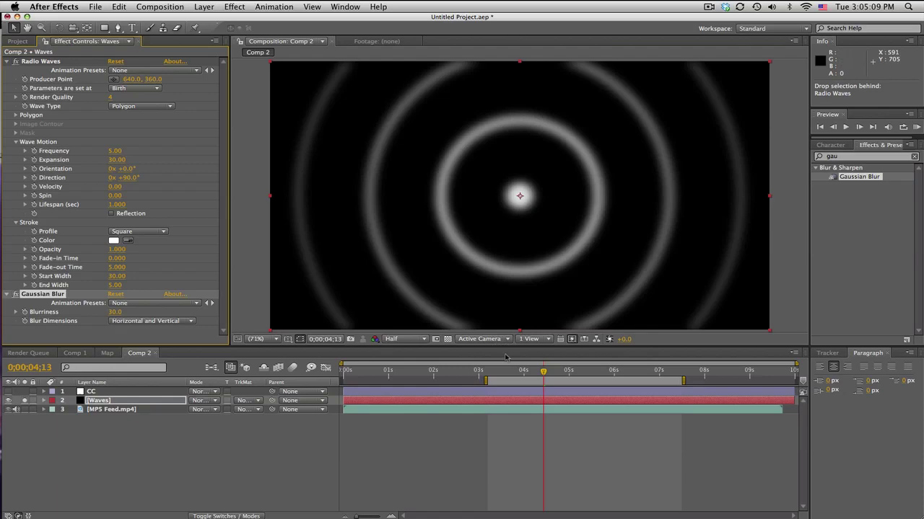
mouse_move(546, 372)
mouse_down()
mouse_move(522, 373)
mouse_move(554, 373)
mouse_up()
Turn off the Waves layer's solo so the MP5 Feed footage shows under the blurred rings
click(135, 409)
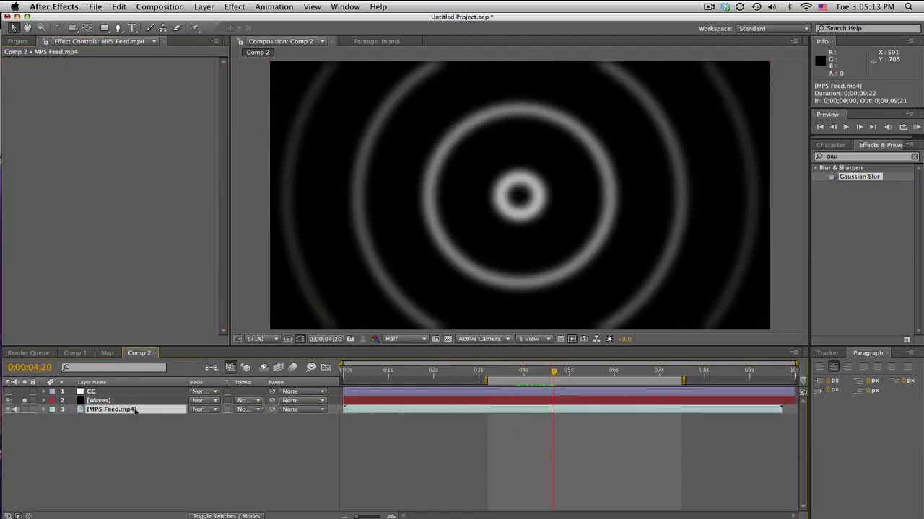
click(24, 400)
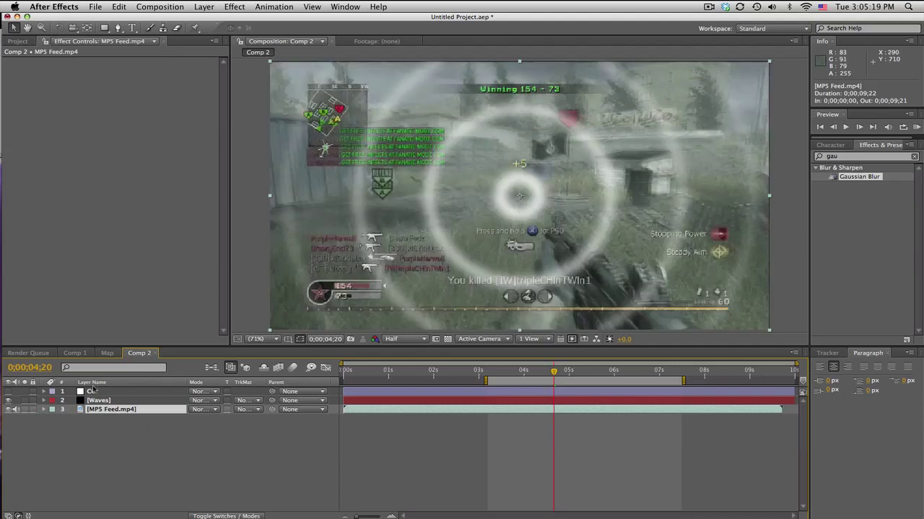
click(98, 402)
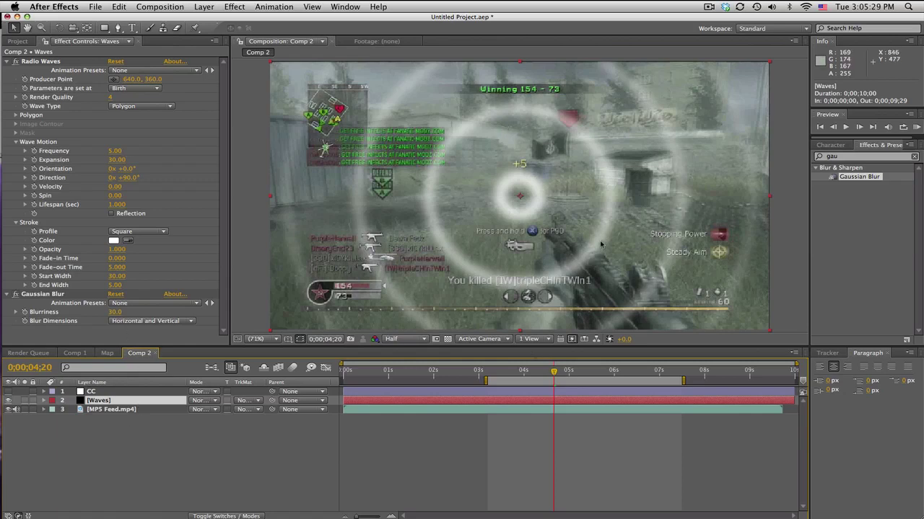
Add a default black solid, send it below the CC layer, and hide it
click(204, 6)
mouse_move(206, 21)
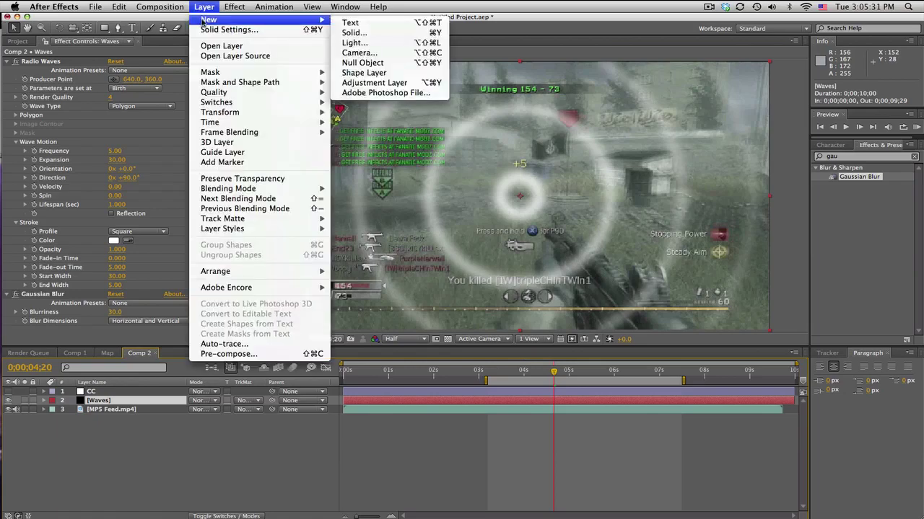
click(354, 32)
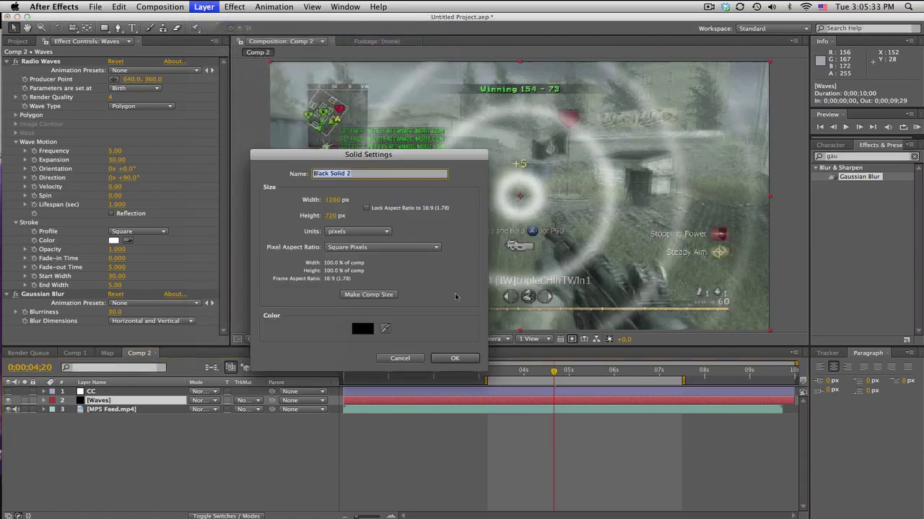
key(Return)
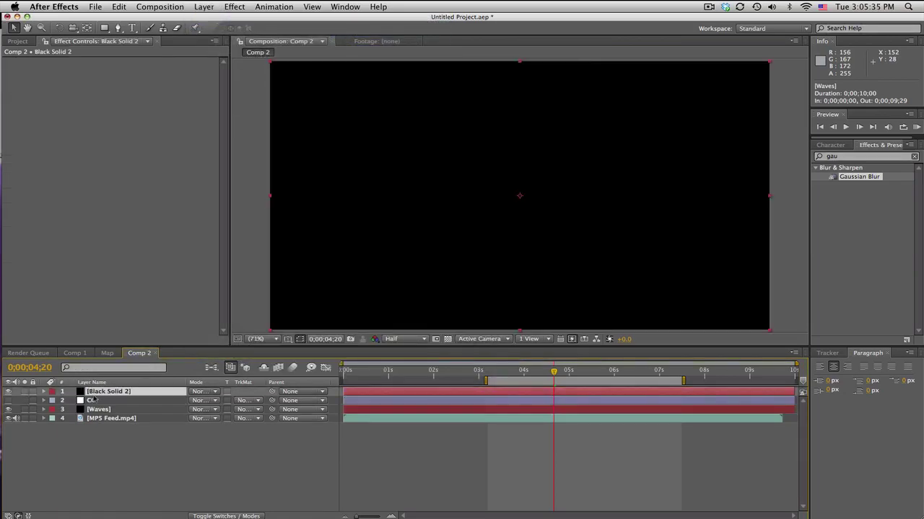
key(super+bracketleft)
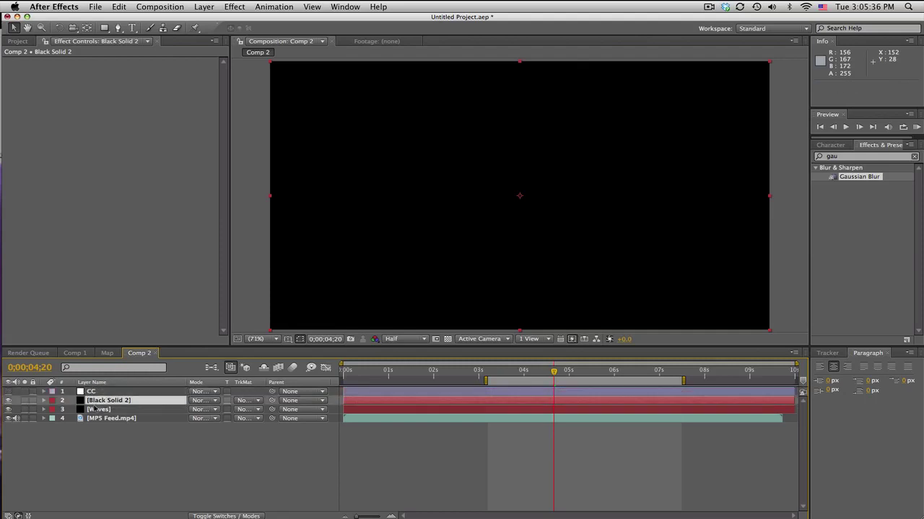
click(8, 400)
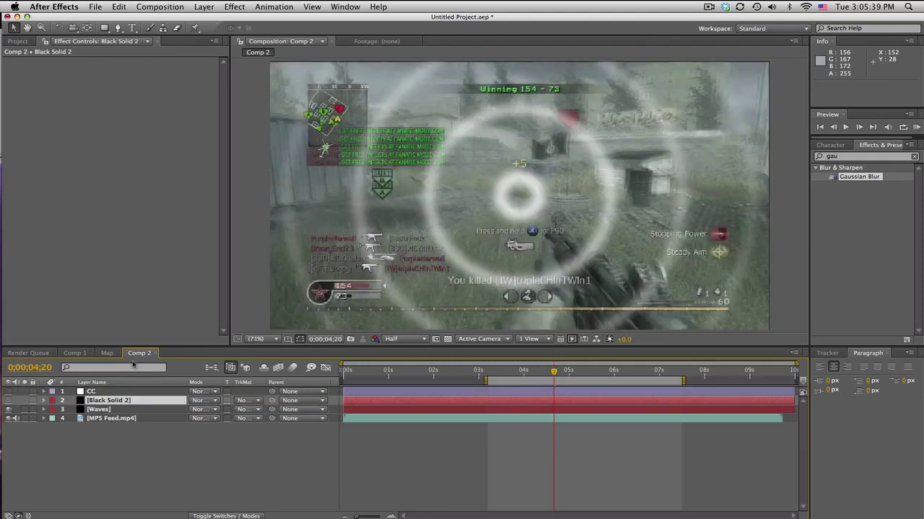
Draw a closed Pen mask around the gun on Black Solid 2
click(117, 28)
scroll(427, 283, down, 5)
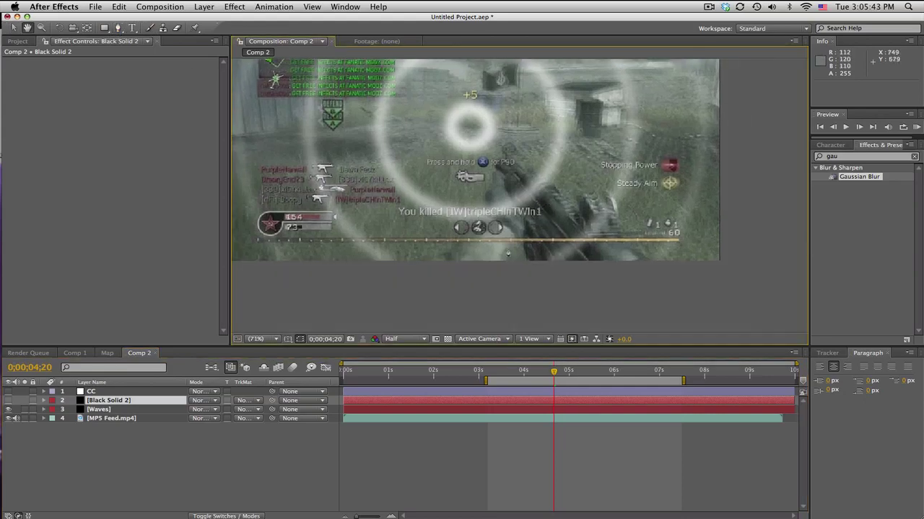
click(426, 279)
drag(497, 154, 519, 151)
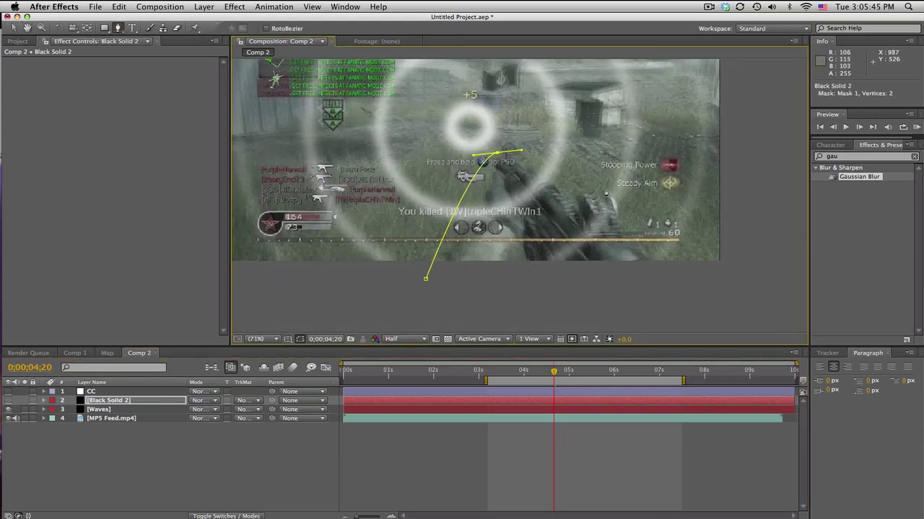
click(613, 193)
click(676, 254)
click(682, 296)
click(577, 299)
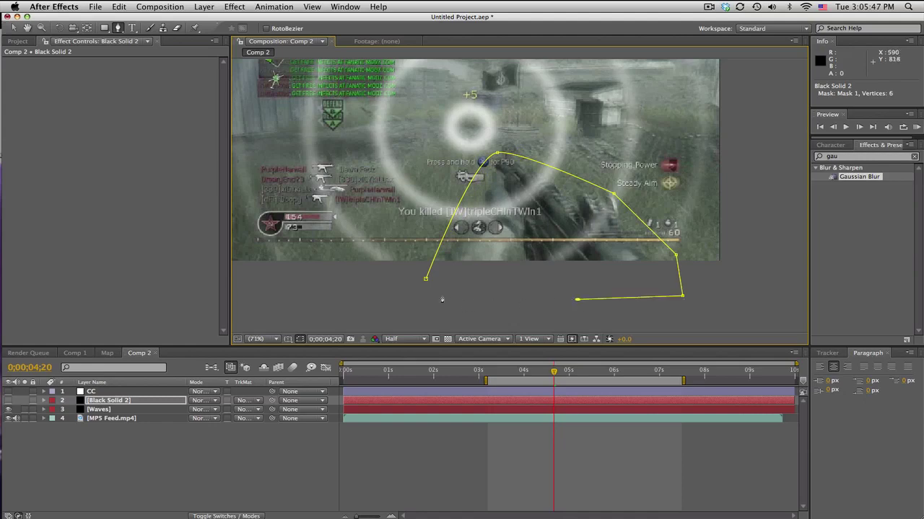
click(426, 288)
click(426, 280)
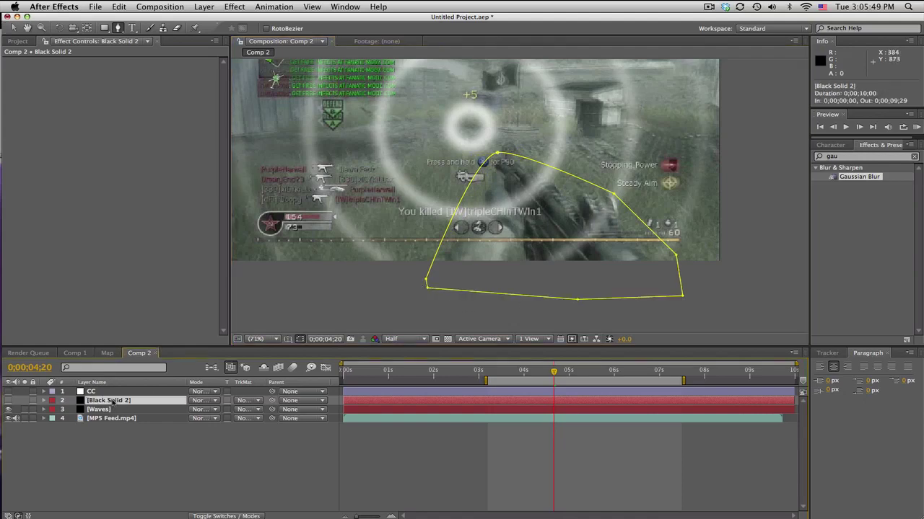
Show Black Solid 2 and feather its mask by 50 pixels
click(8, 400)
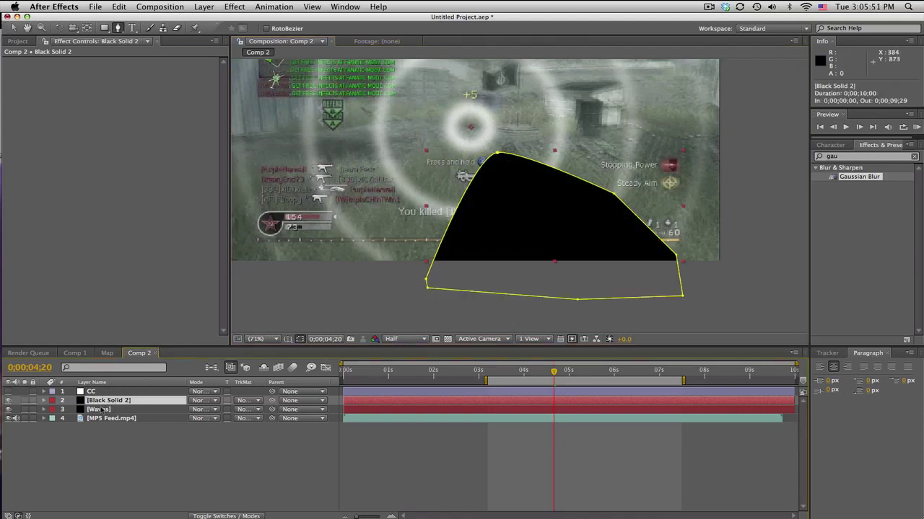
key(f)
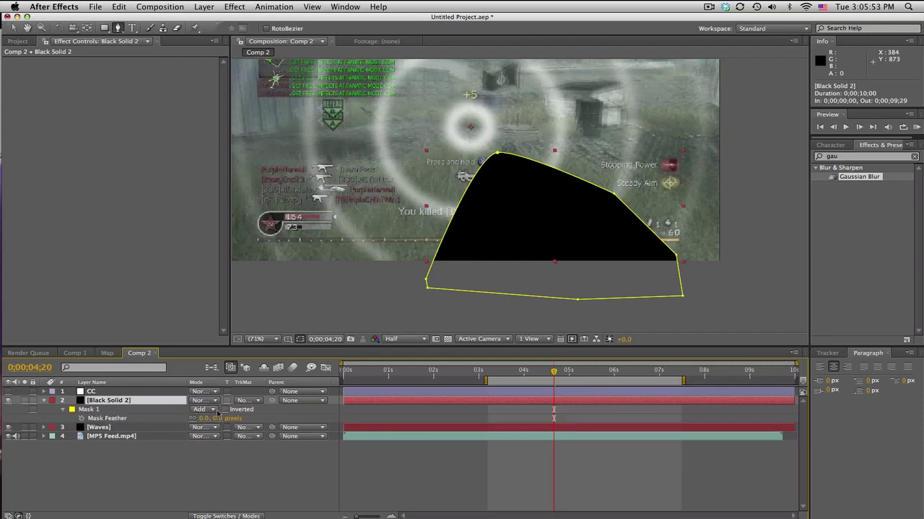
mouse_move(216, 418)
mouse_down()
mouse_move(252, 421)
mouse_move(222, 420)
mouse_up()
click(480, 492)
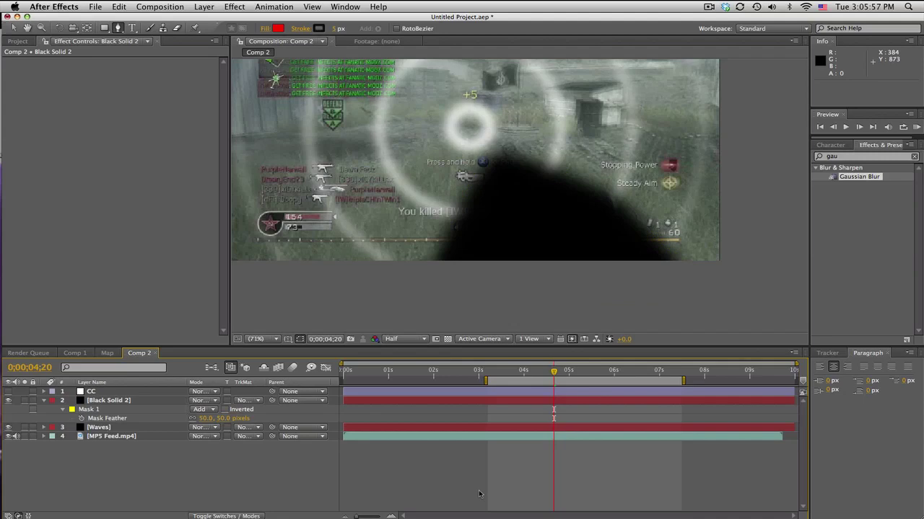
click(43, 402)
click(112, 401)
Pre-compose Waves and Black Solid 2 into a composition named Displacement Map
shift+click(113, 410)
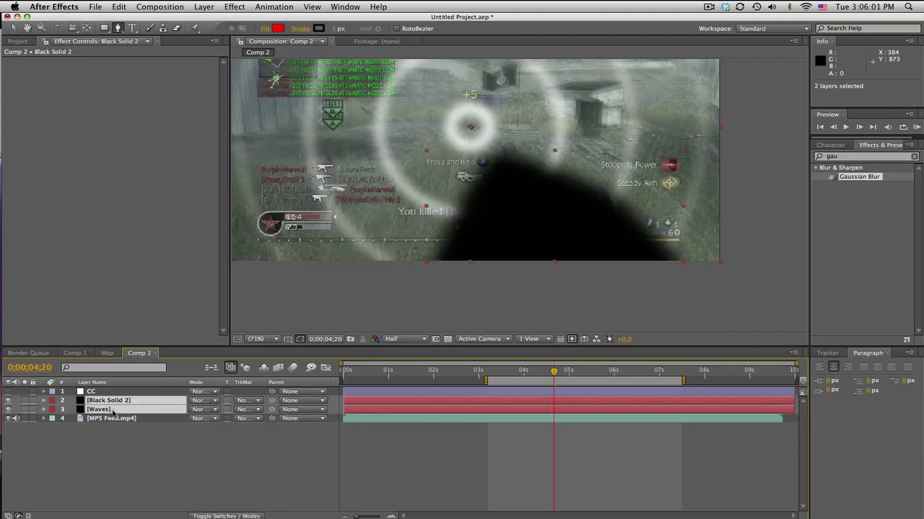
click(202, 7)
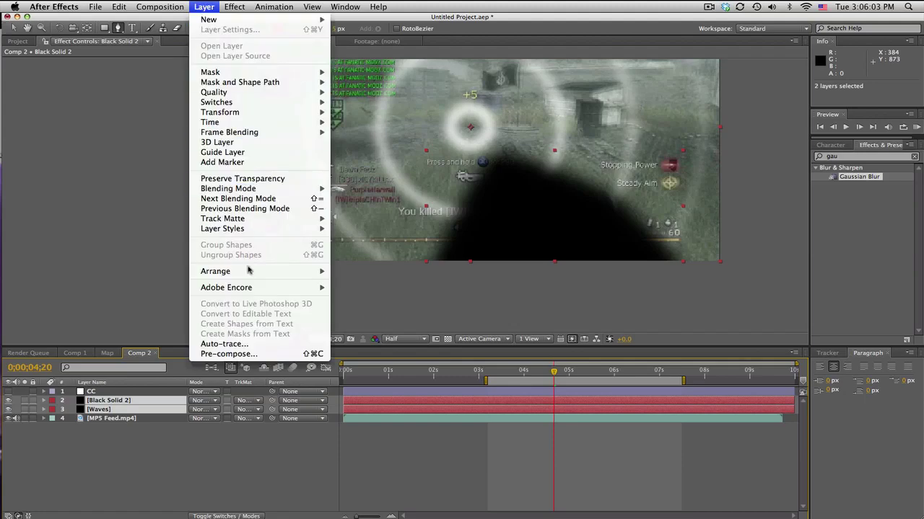
click(239, 354)
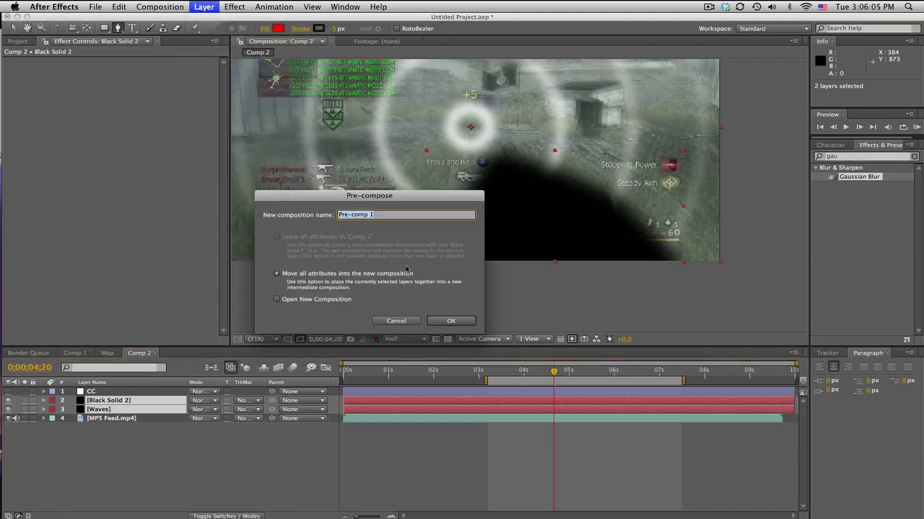
text(Displacement Map)
key(Return)
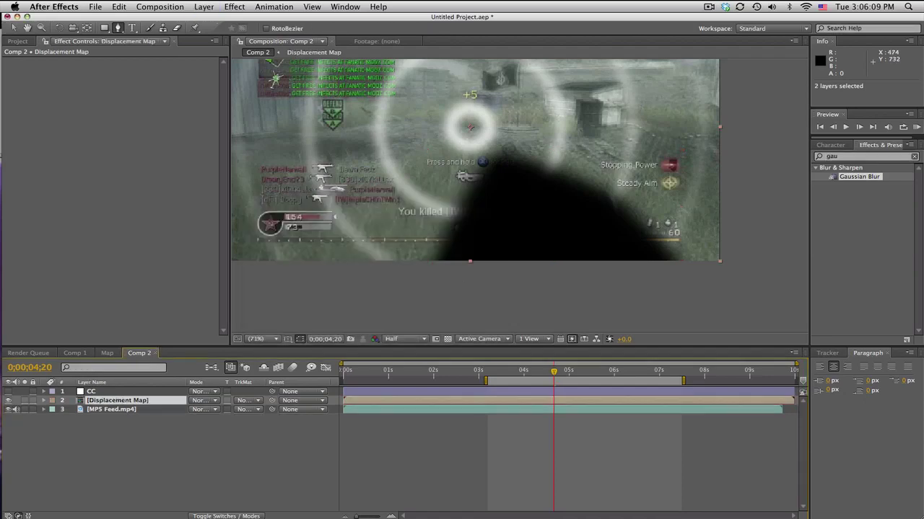
Hide the Displacement Map layer and scrub ahead to later frames
drag(442, 202, 472, 245)
key(g)
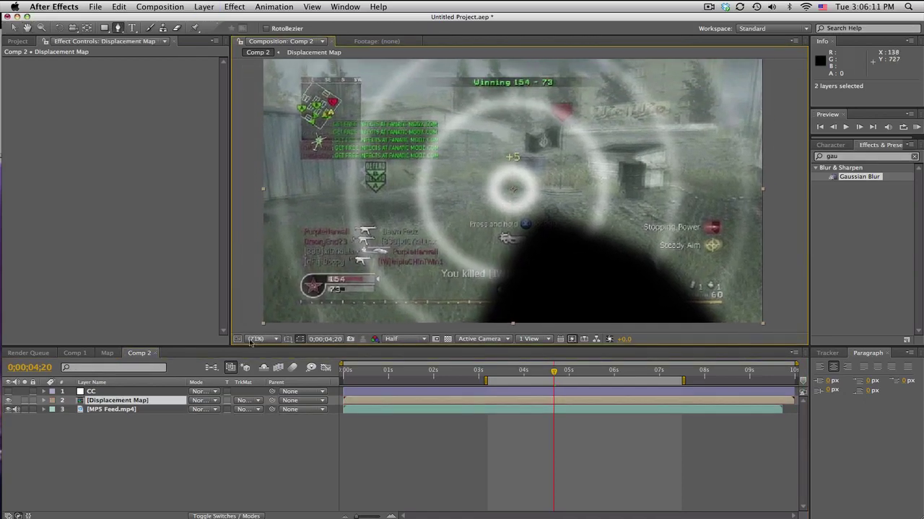
click(8, 401)
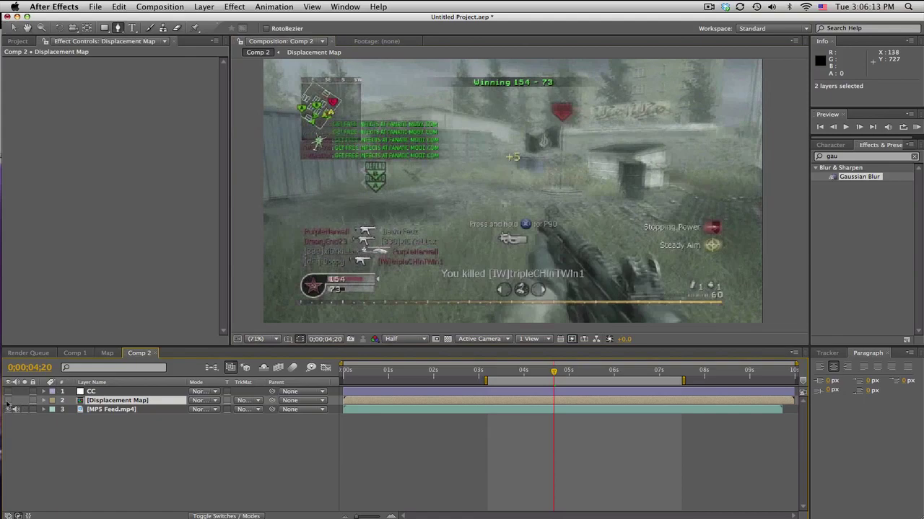
drag(553, 373, 573, 373)
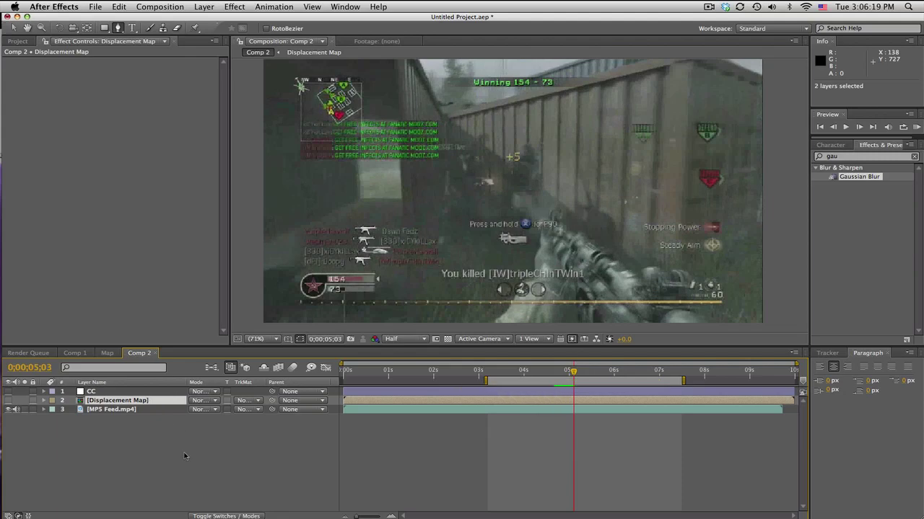
click(199, 5)
Create an adjustment layer named Displace and move it just above MP5 Feed.mp4
mouse_move(211, 25)
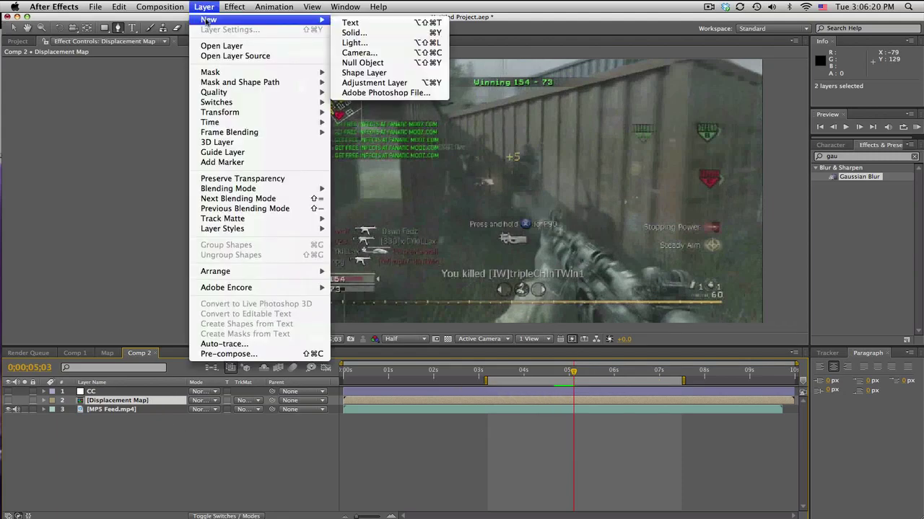
click(374, 83)
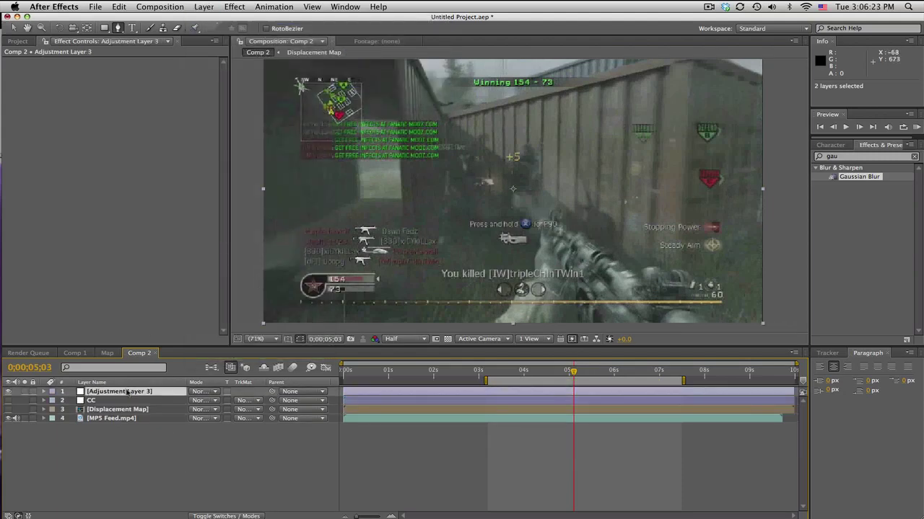
key(Return)
text(Displace)
key(Return)
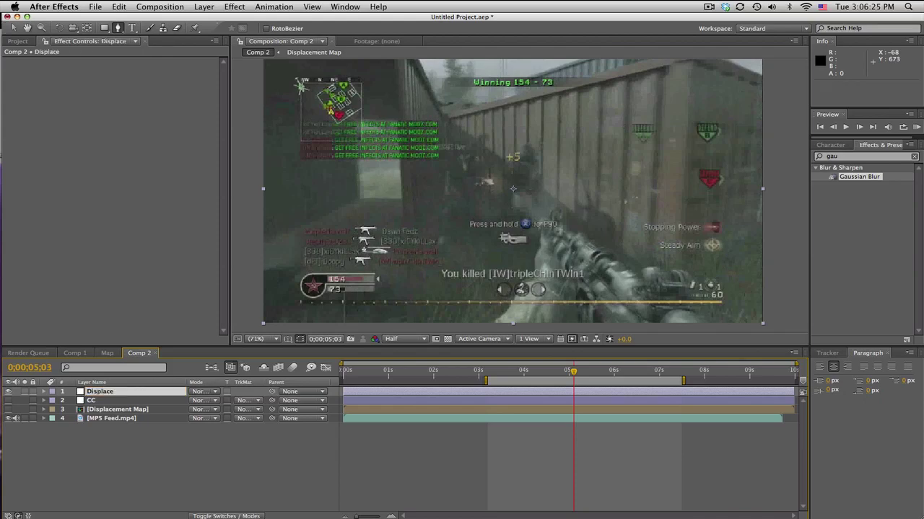
drag(119, 391, 108, 423)
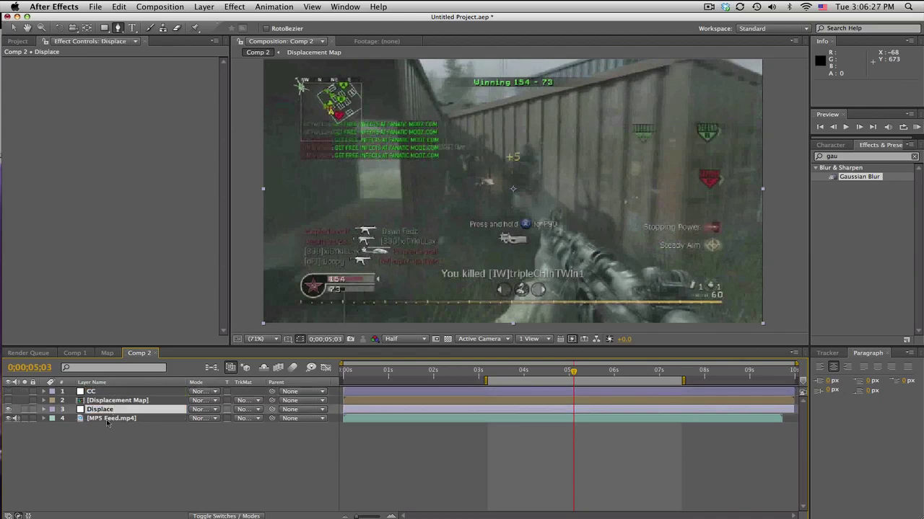
Apply the Distort > Displacement Map effect to the Displace layer
click(234, 7)
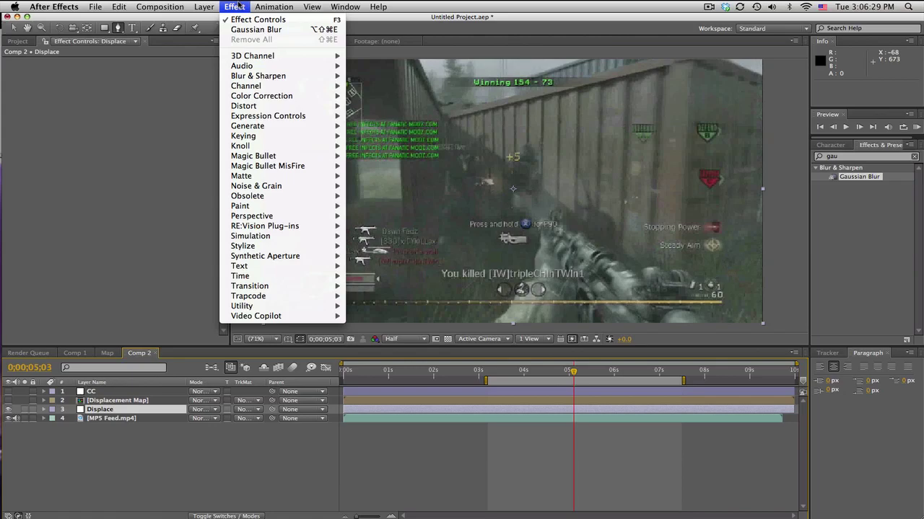
mouse_move(261, 107)
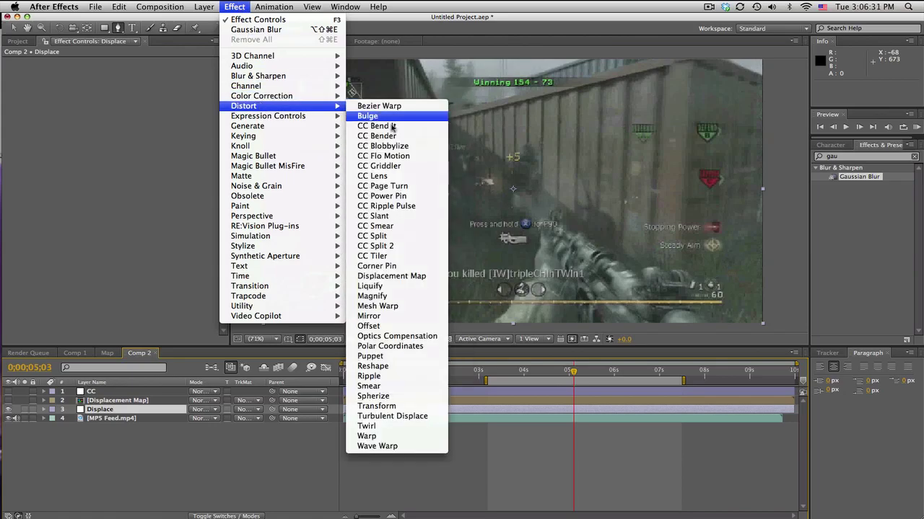
click(437, 279)
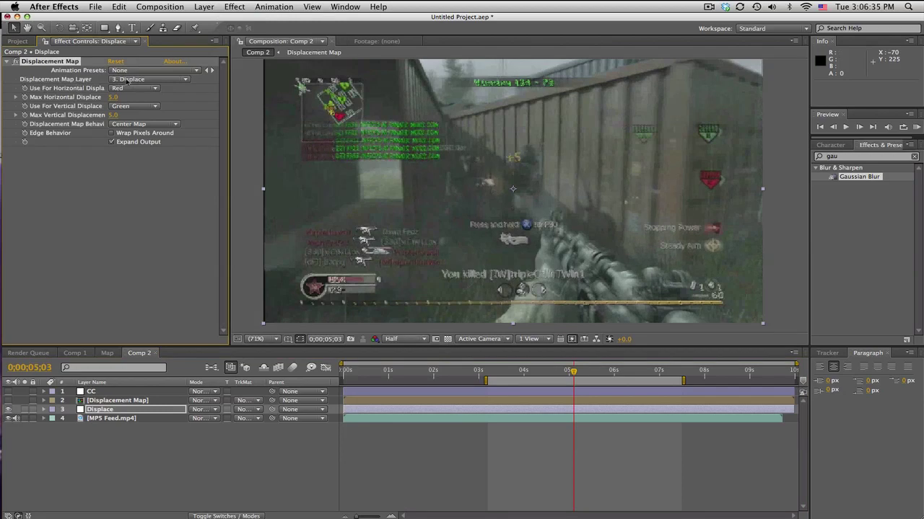
Set Displacement Map Layer to '2. Displacement Map', with Luminance for horizontal and vertical displacement
click(127, 81)
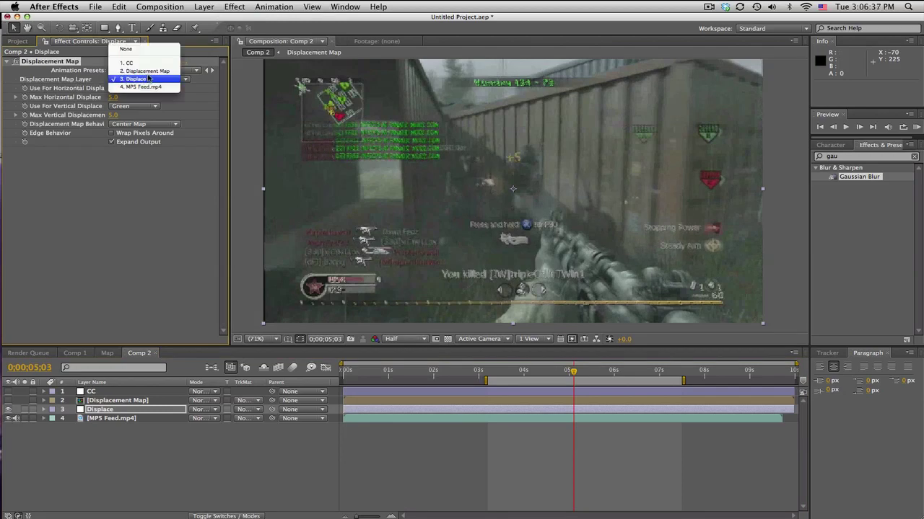
click(148, 71)
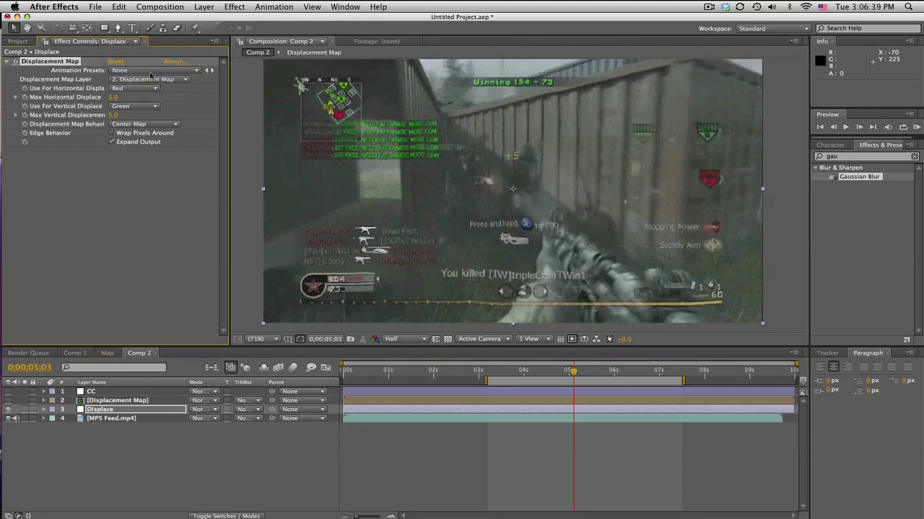
click(127, 88)
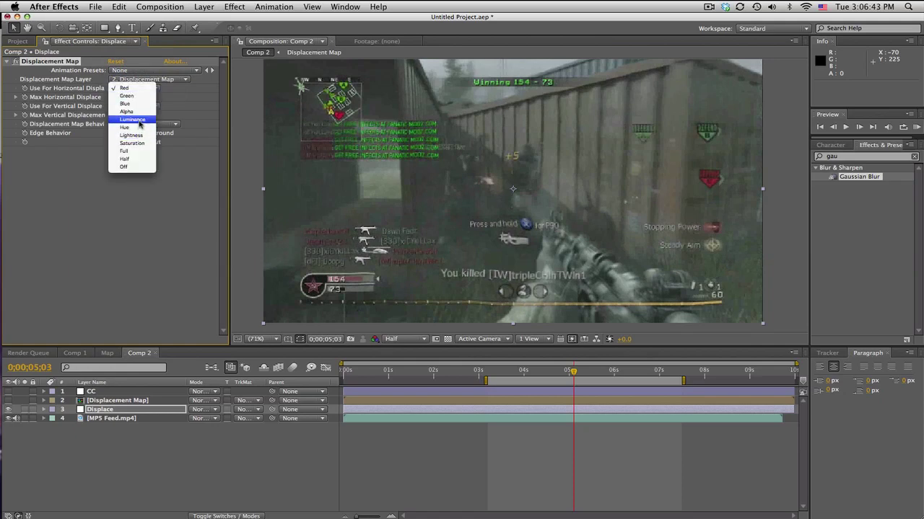
click(128, 87)
click(140, 107)
click(130, 128)
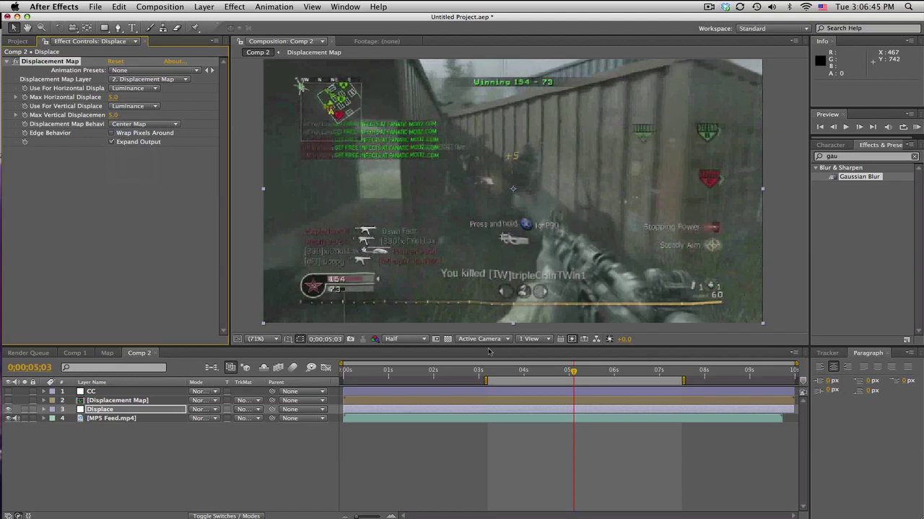
drag(576, 370, 616, 370)
Preview the ring animation in the Displacement Map precomp, then return to Comp 2's ring frames
double_click(137, 400)
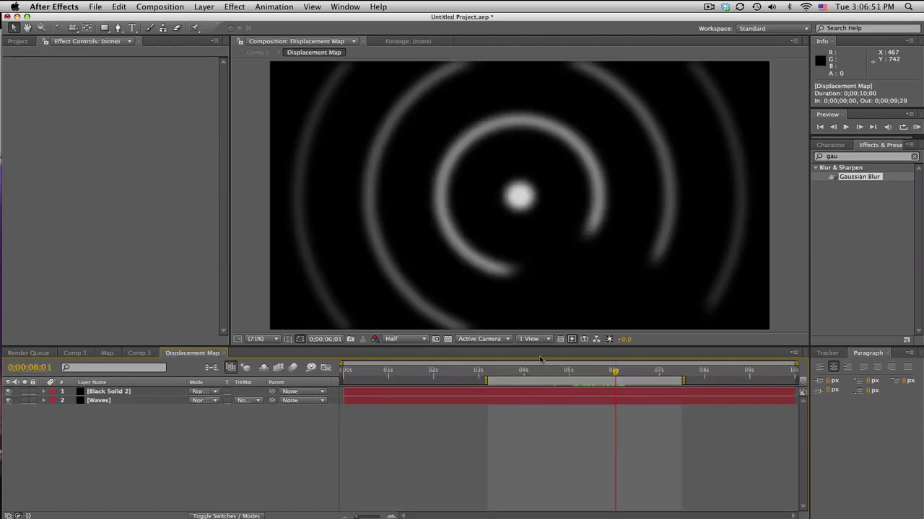
click(507, 371)
key(space)
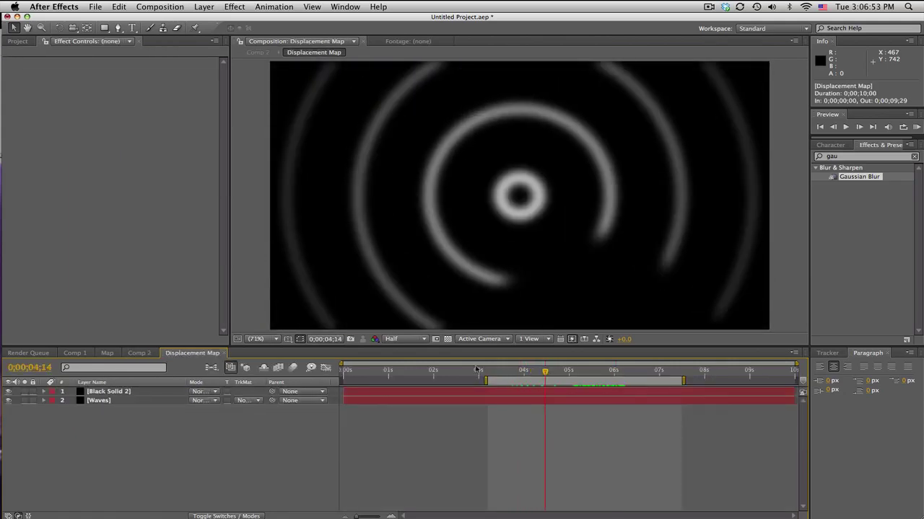
click(136, 353)
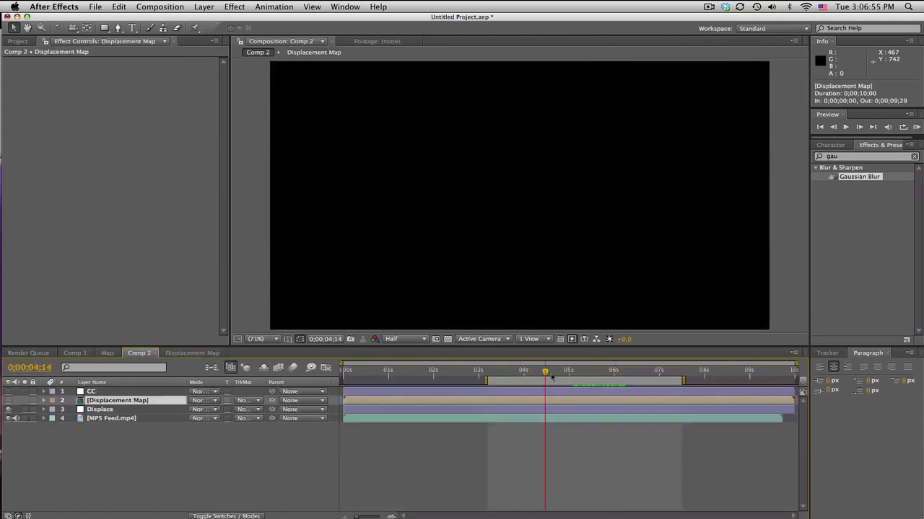
drag(547, 375, 580, 372)
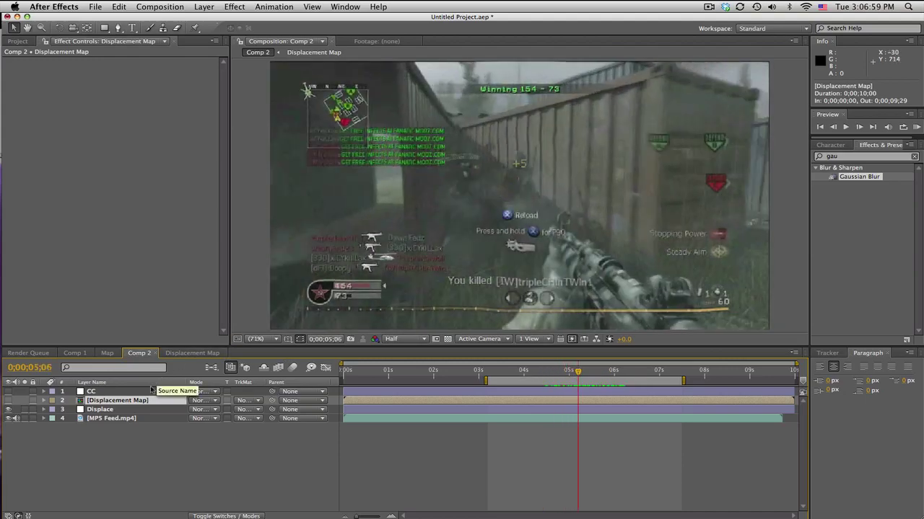
Set the Displace effect's Max Horizontal and Max Vertical Displacement to 15
click(132, 410)
click(113, 96)
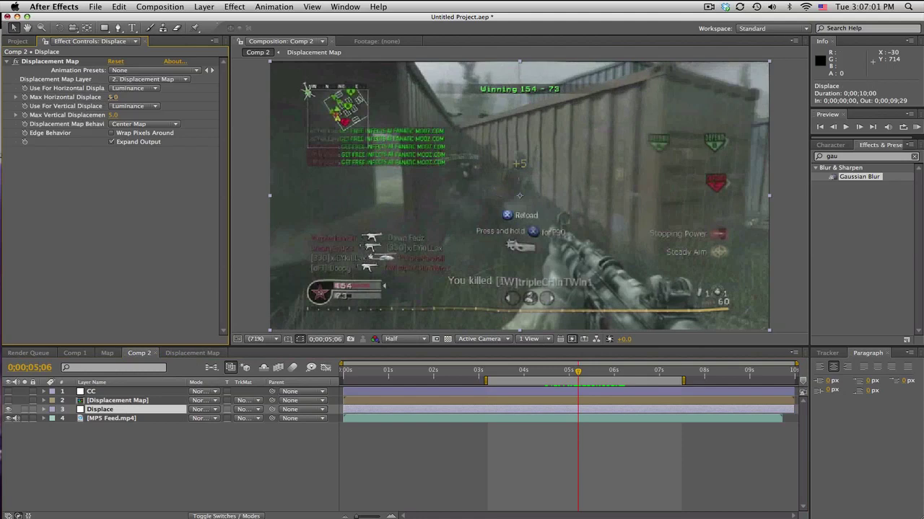
text(15)
key(Return)
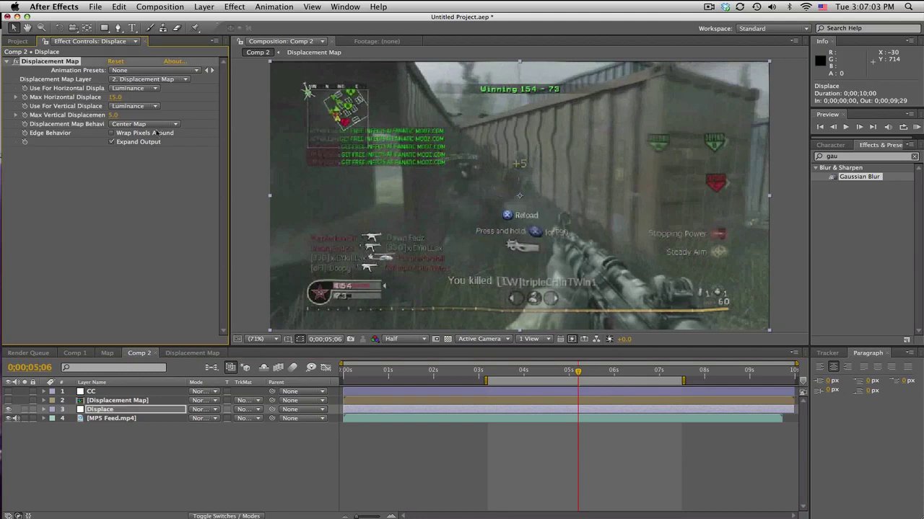
click(114, 115)
text(15)
key(Return)
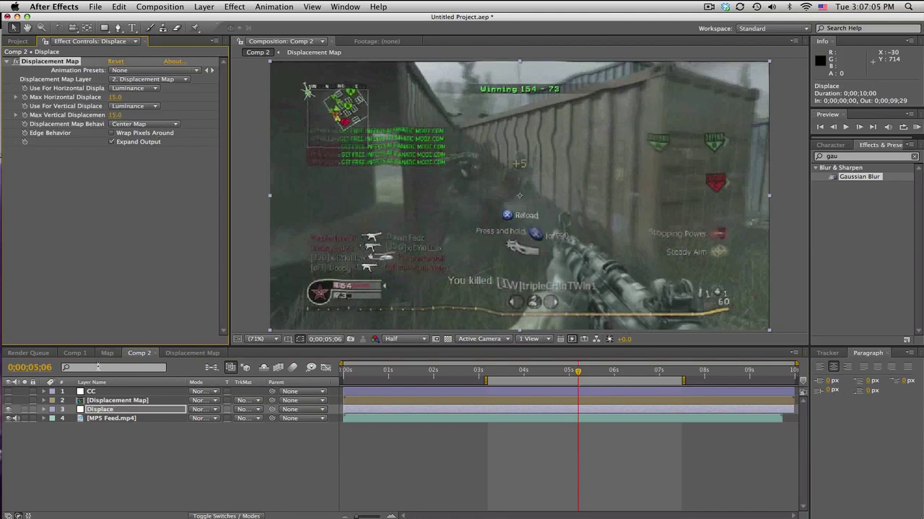
Compare with Comp 1's Waves layer settings, then review the warp in Comp 2
click(75, 352)
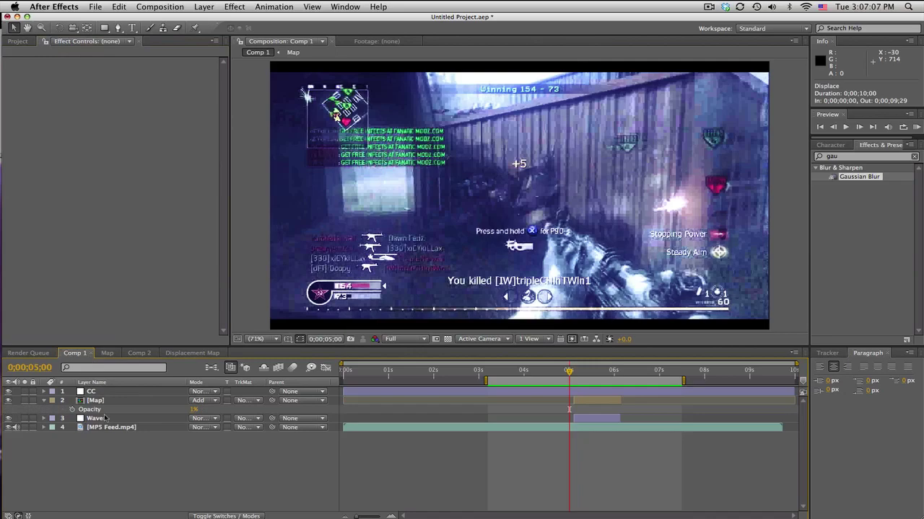
click(105, 419)
click(139, 353)
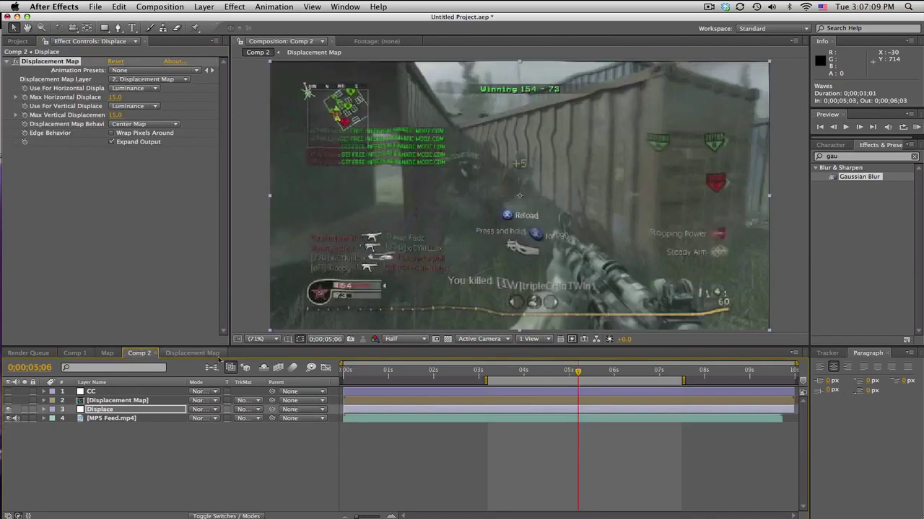
mouse_move(579, 373)
mouse_down()
mouse_move(604, 371)
mouse_move(570, 373)
mouse_up()
Trim the Displacement Map and Displace layers to start near 5 seconds and end at 0;00;06;01
click(113, 411)
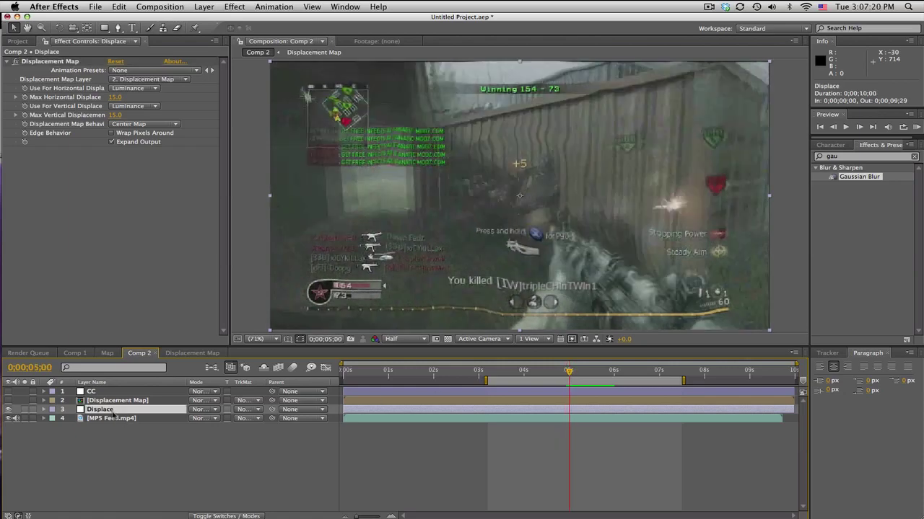
shift+click(123, 401)
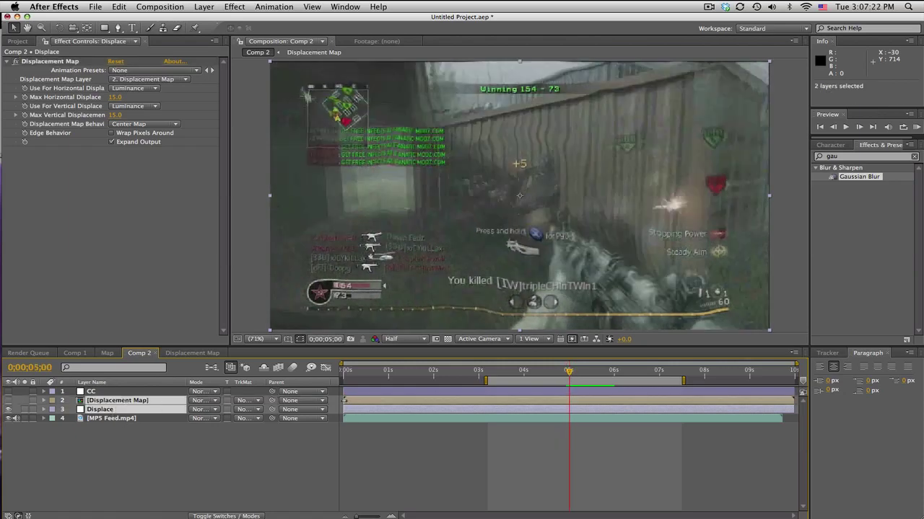
drag(344, 400, 564, 406)
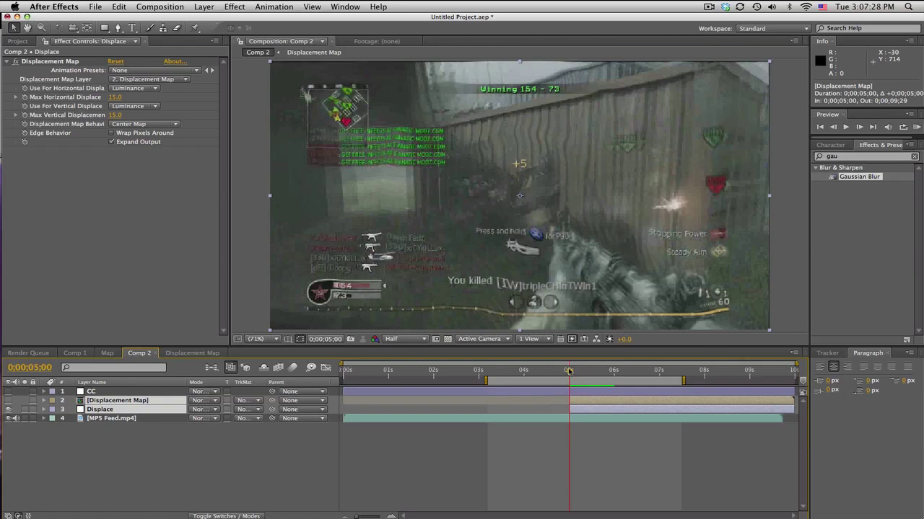
drag(570, 371, 614, 371)
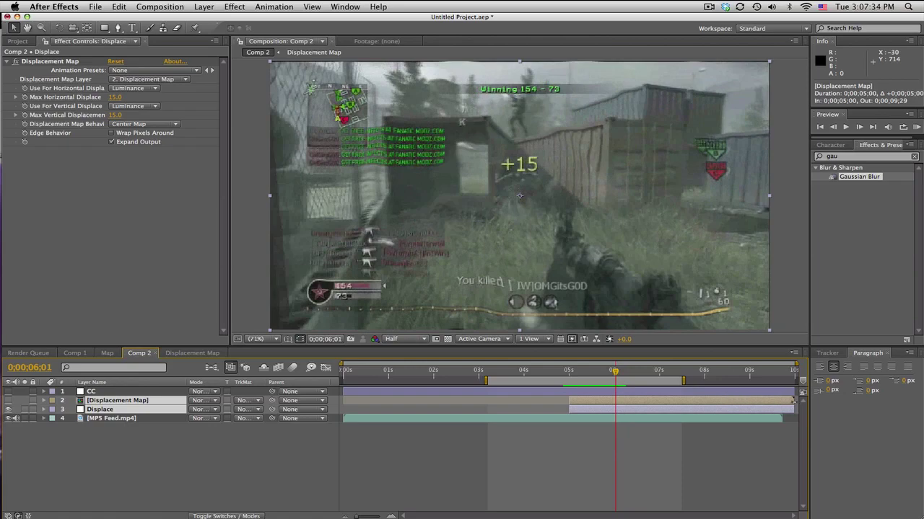
drag(793, 401, 615, 401)
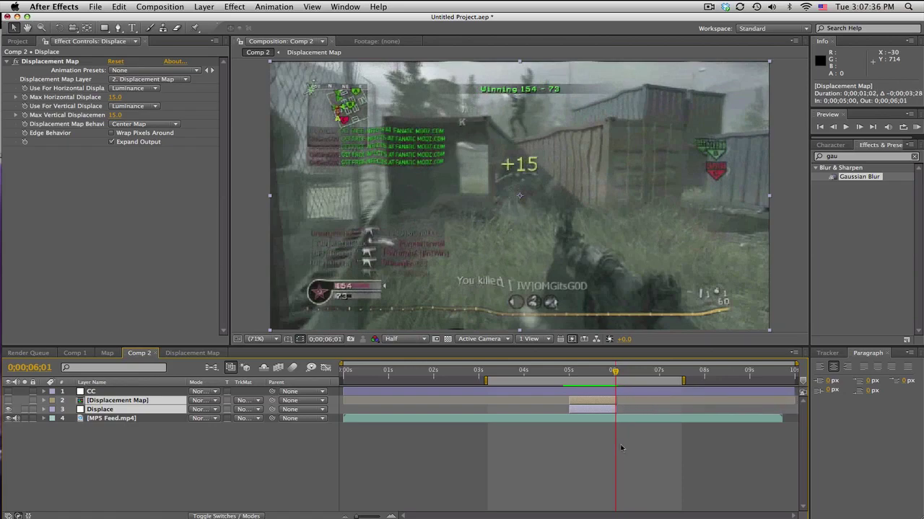
click(620, 448)
mouse_move(569, 370)
mouse_down()
mouse_move(592, 371)
mouse_move(578, 371)
mouse_up()
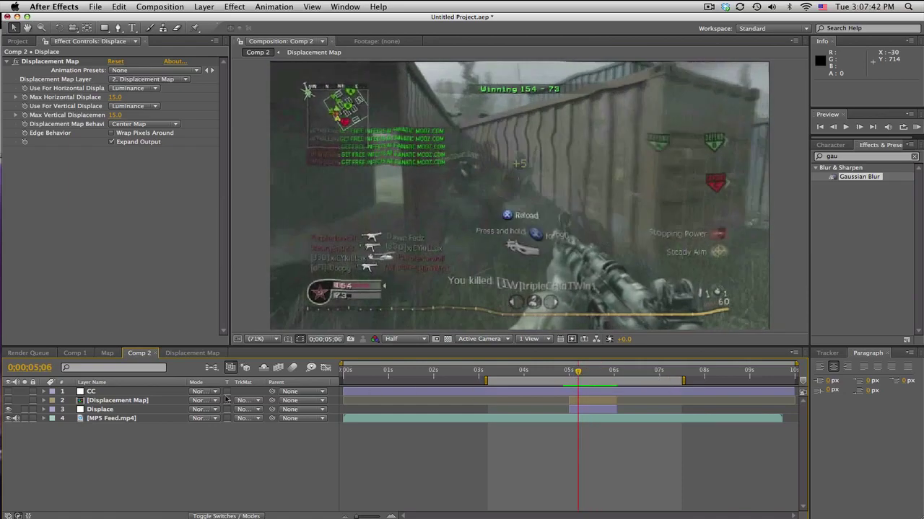
Make the Displacement Map and Displace layers visible and set the Displacement Map layer's mode to Add
click(127, 402)
drag(7, 408, 7, 400)
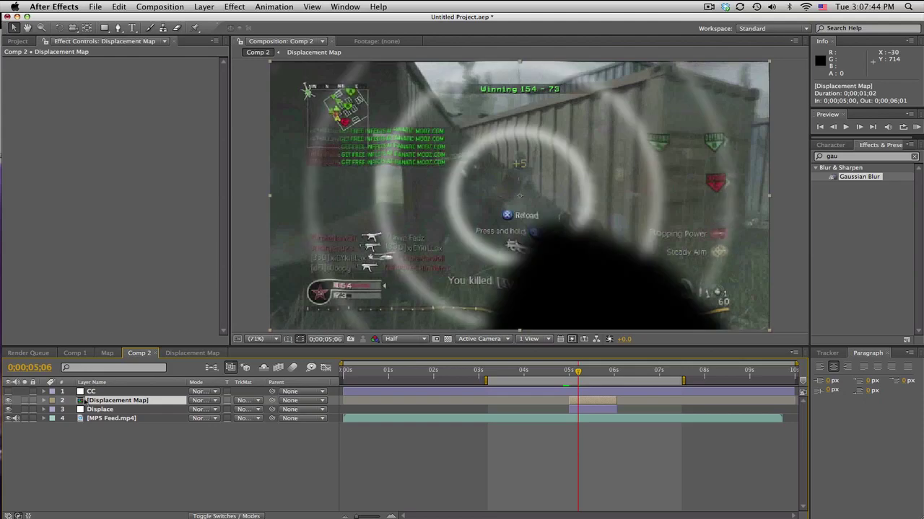
click(195, 401)
click(201, 486)
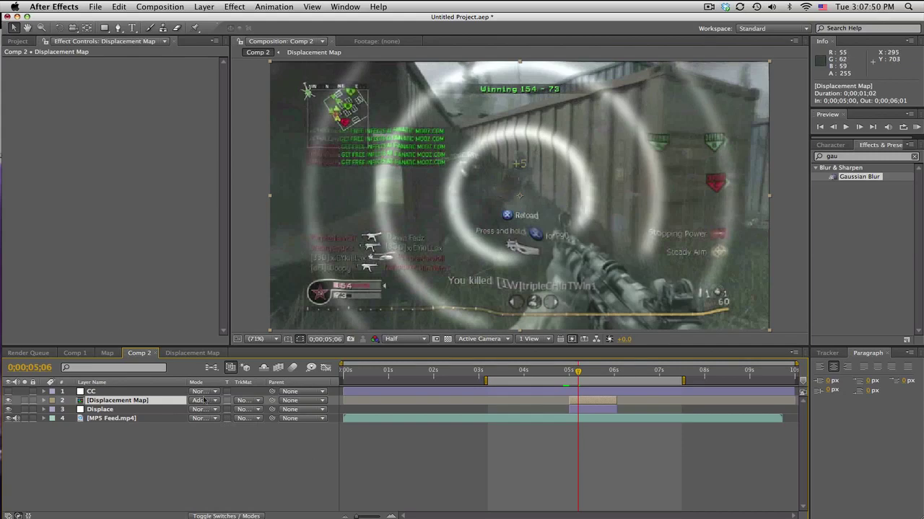
Set the ring layer's opacity to 2%, then raise it to 5%
key(t)
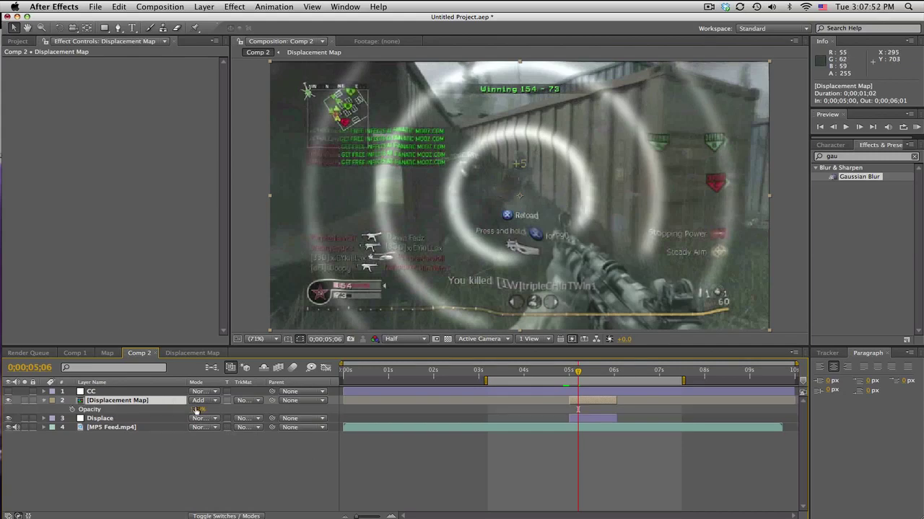
click(198, 410)
text(2)
key(Return)
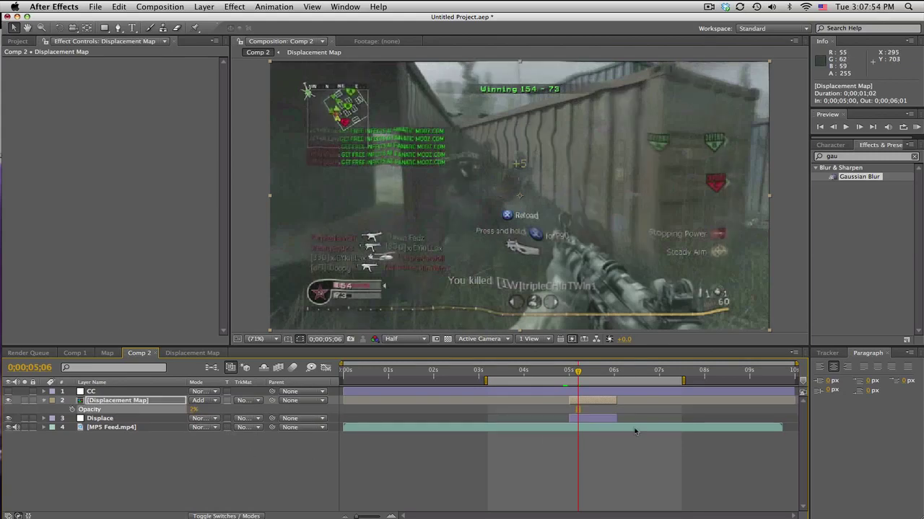
drag(578, 374, 594, 372)
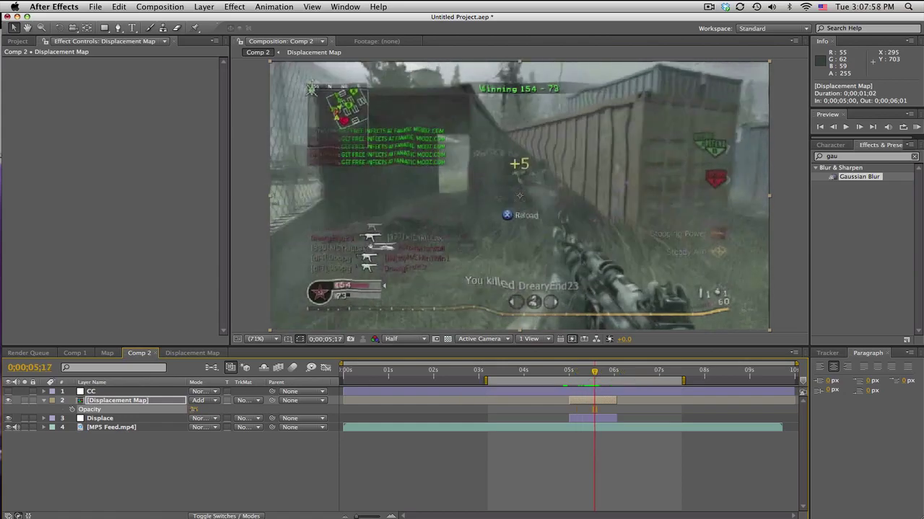
click(193, 409)
text(5)
key(Return)
drag(568, 373, 586, 373)
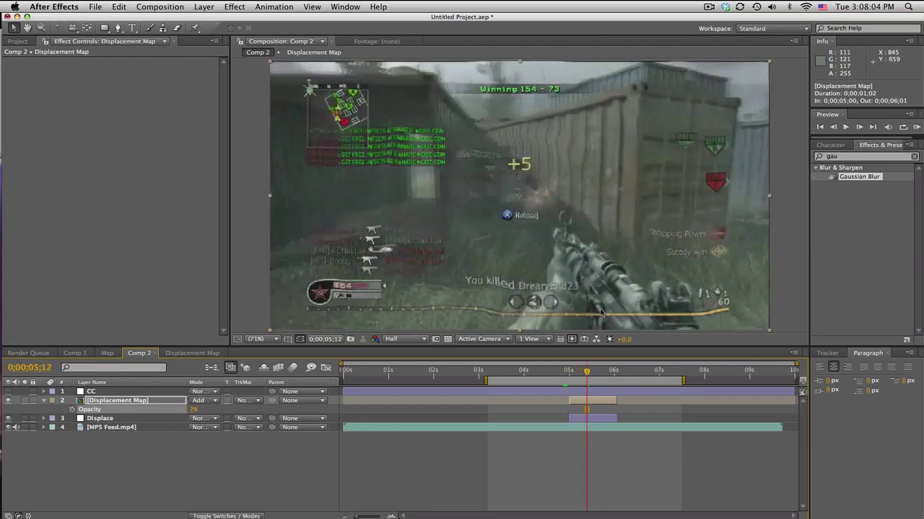
click(916, 127)
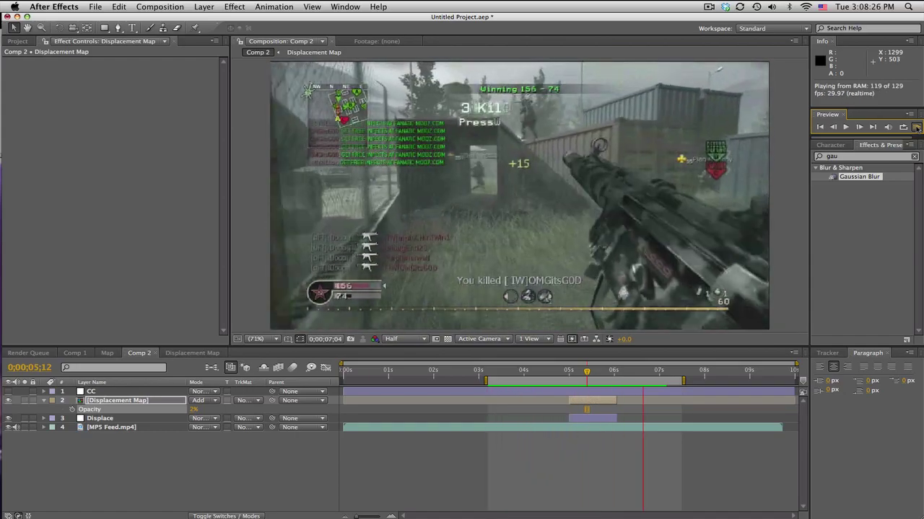
click(880, 169)
drag(574, 373, 602, 373)
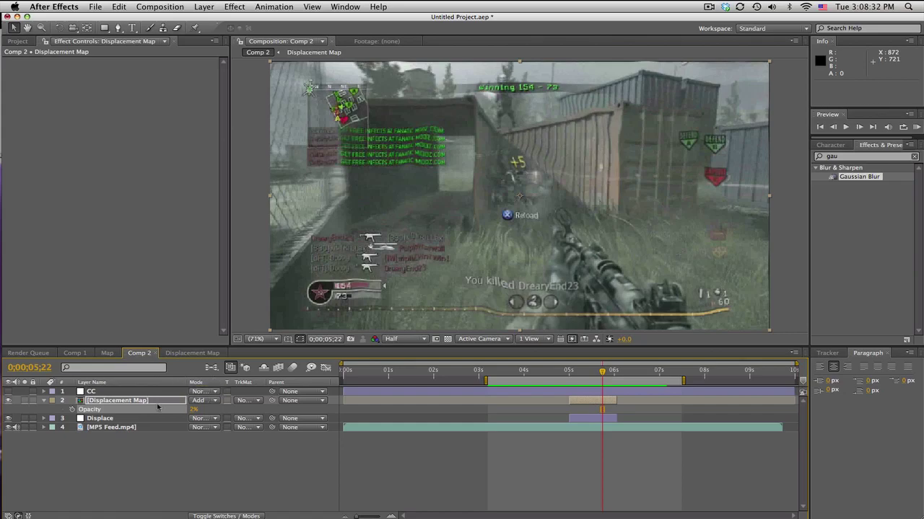
click(115, 419)
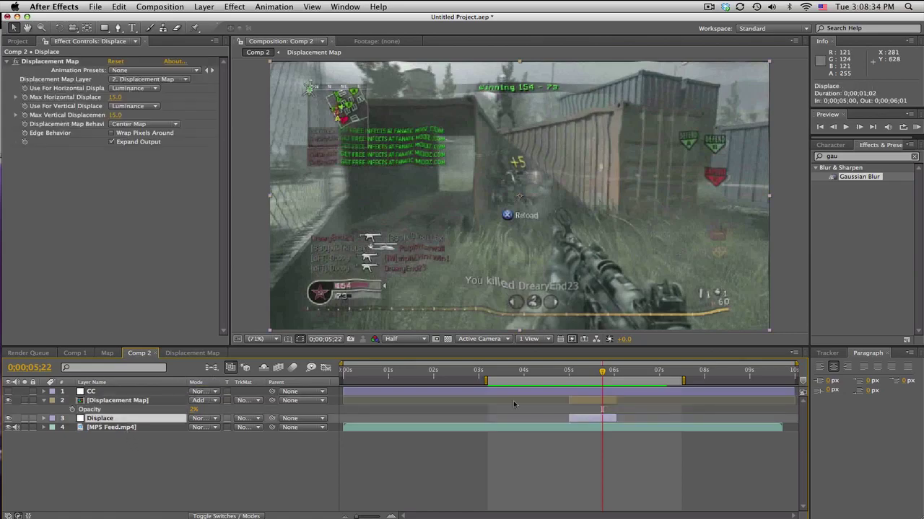
click(581, 372)
key(space)
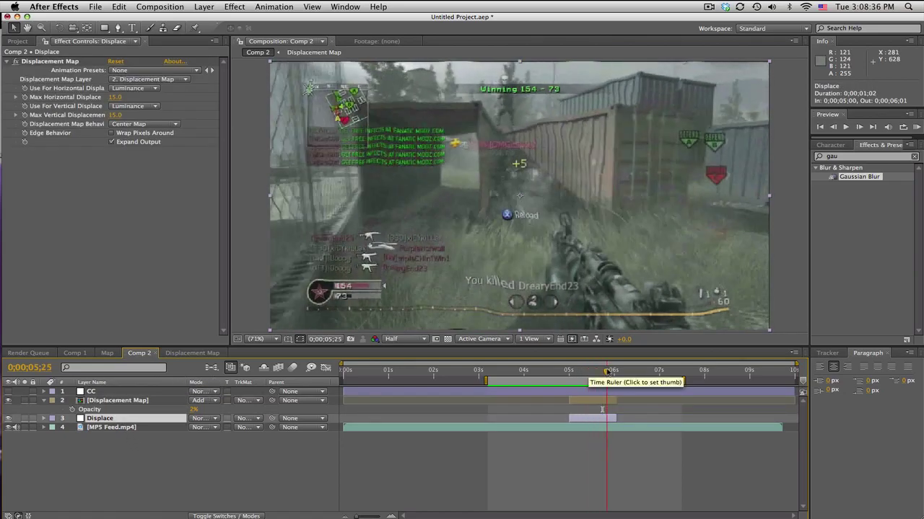
click(578, 373)
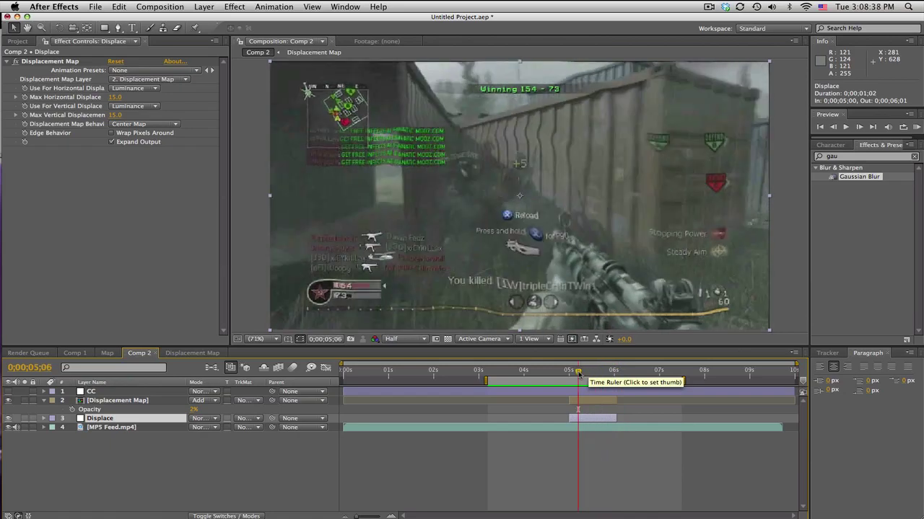
drag(578, 371, 571, 372)
key(space)
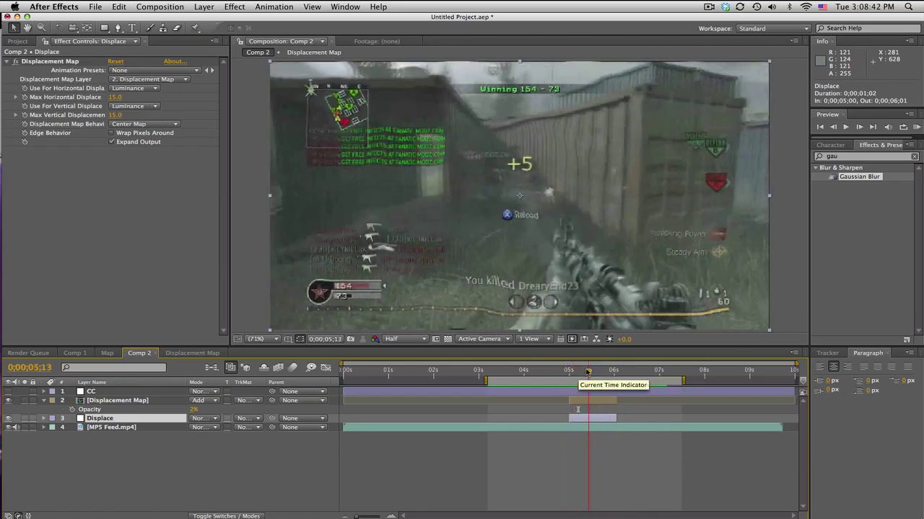